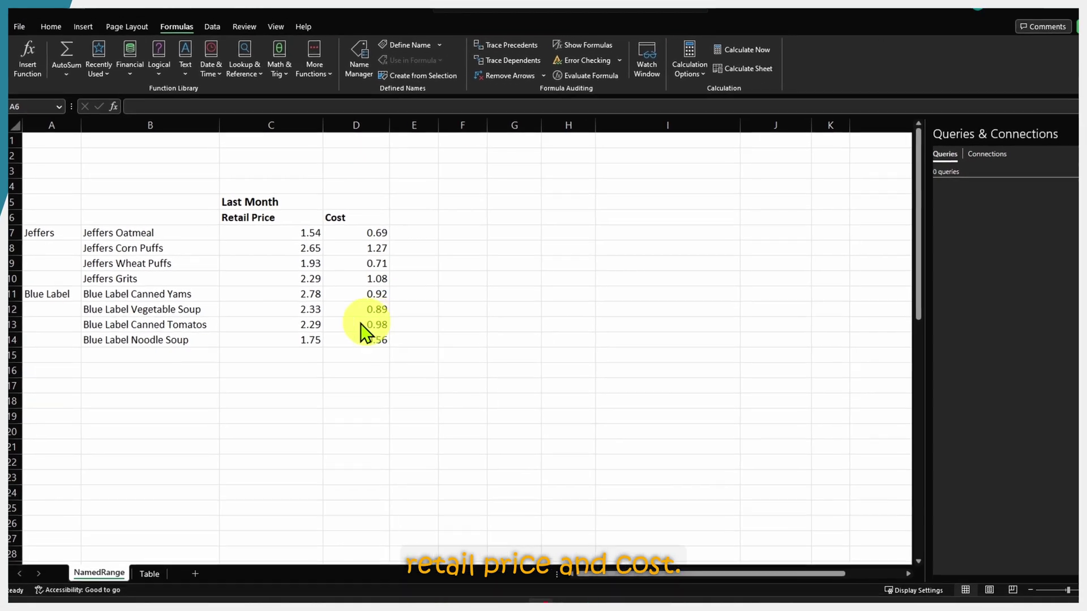
Step: Point out the blank header cells and the missing brand values below Jeffers and Blue Label
{"action": "left_click", "coordinate": [138, 208]}
{"action": "left_click", "coordinate": [41, 216]}
{"action": "left_click", "coordinate": [117, 216]}
{"action": "left_click", "coordinate": [48, 218]}
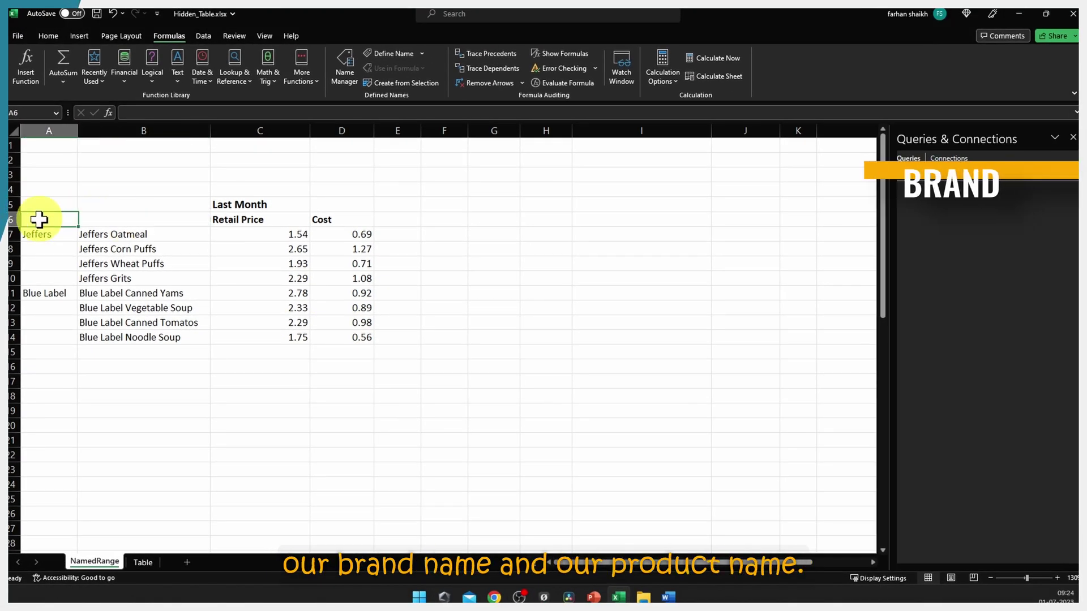
{"action": "left_click", "coordinate": [91, 218]}
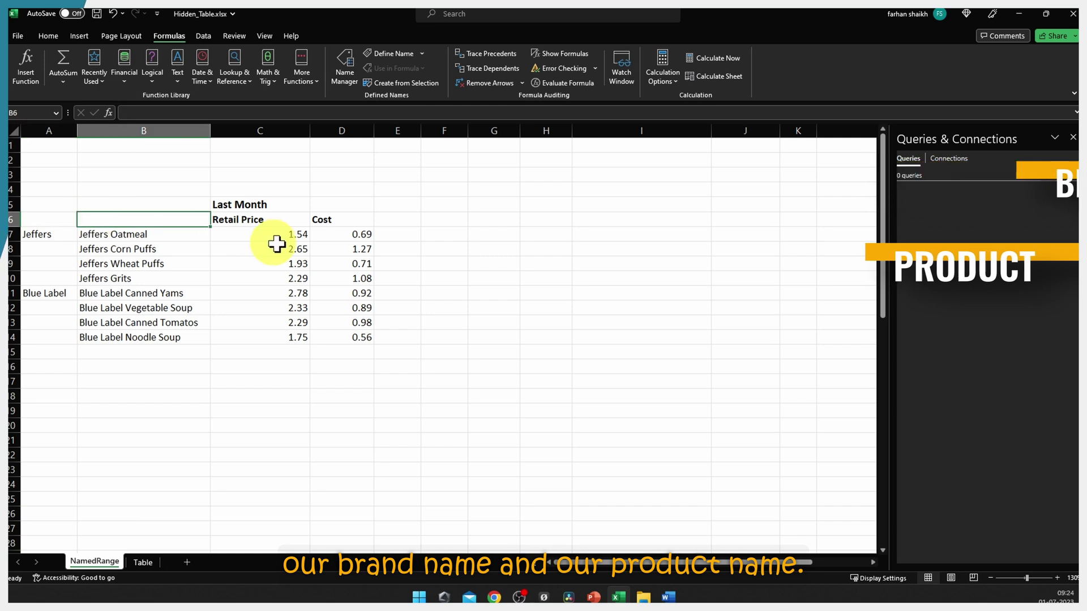
{"action": "left_click", "coordinate": [43, 236]}
{"action": "left_click", "coordinate": [85, 258]}
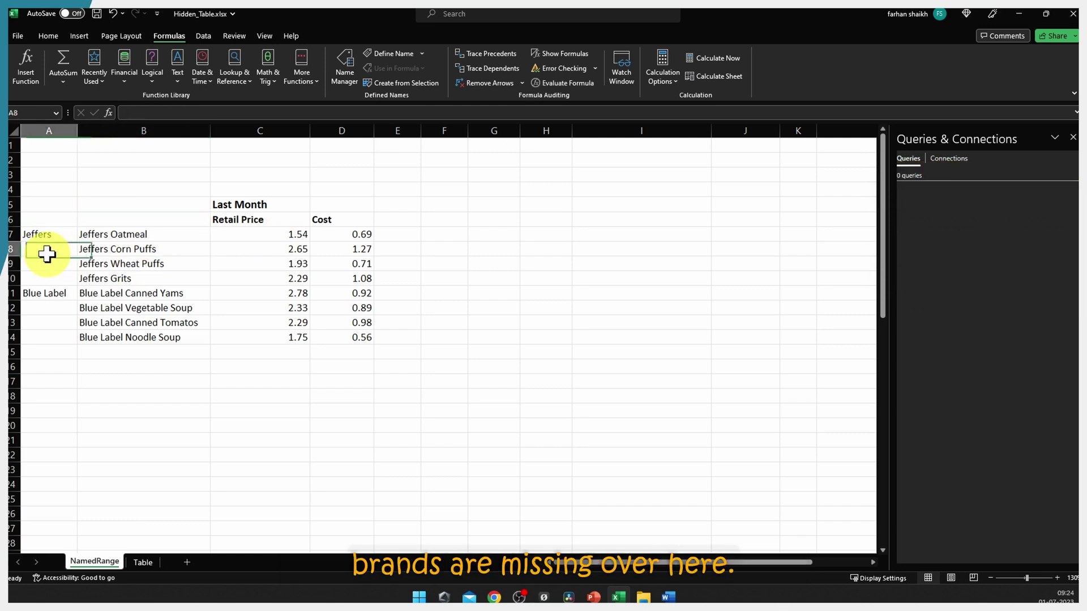
{"action": "left_click_drag", "start_coordinate": [46, 252], "coordinate": [45, 279]}
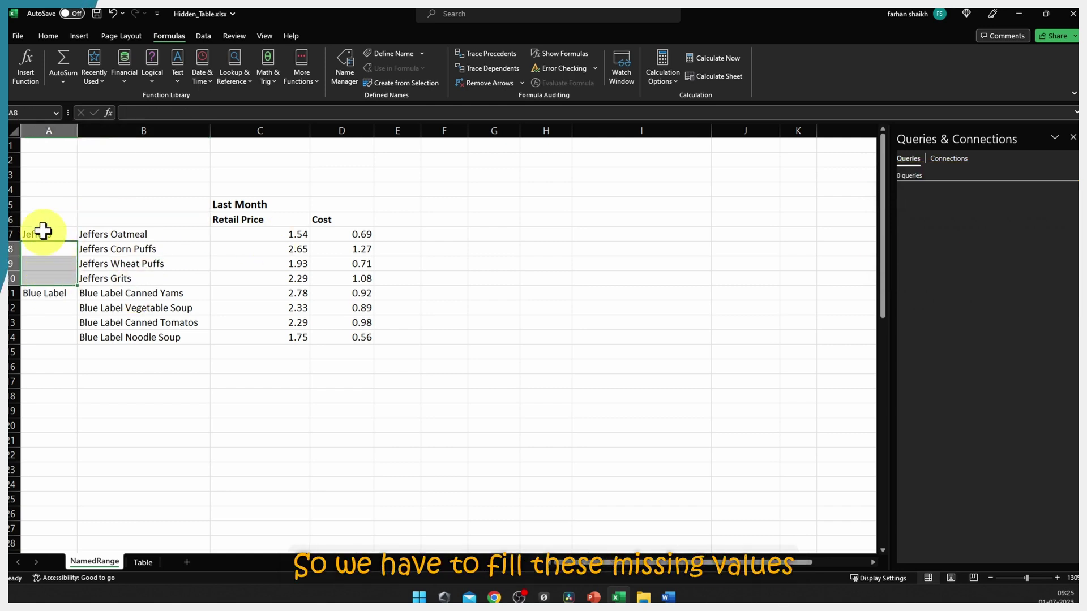
{"action": "left_click_drag", "start_coordinate": [48, 308], "coordinate": [51, 337]}
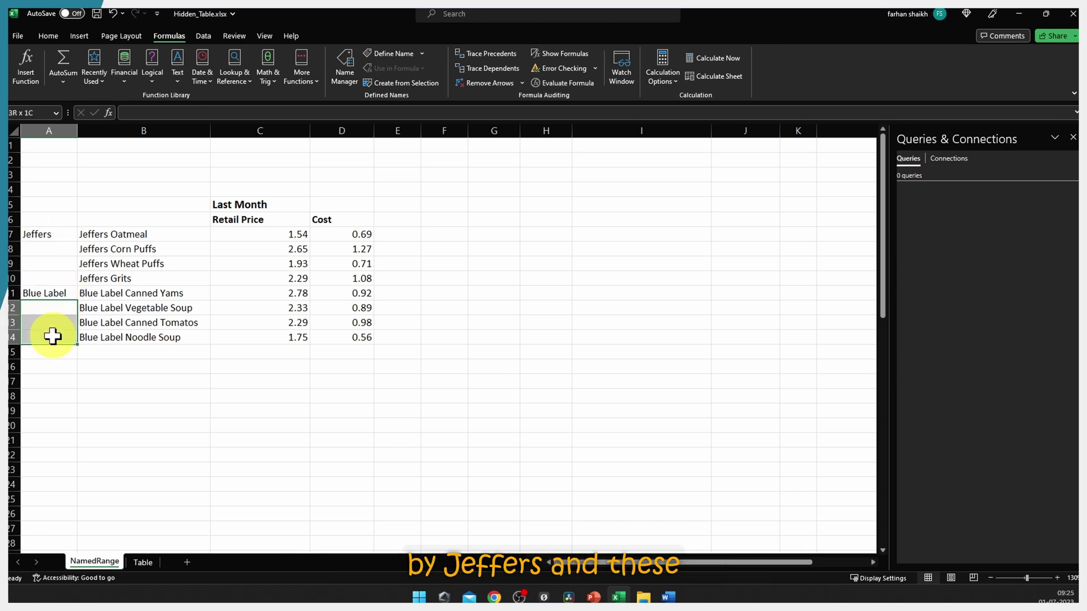
{"action": "left_click", "coordinate": [238, 265]}
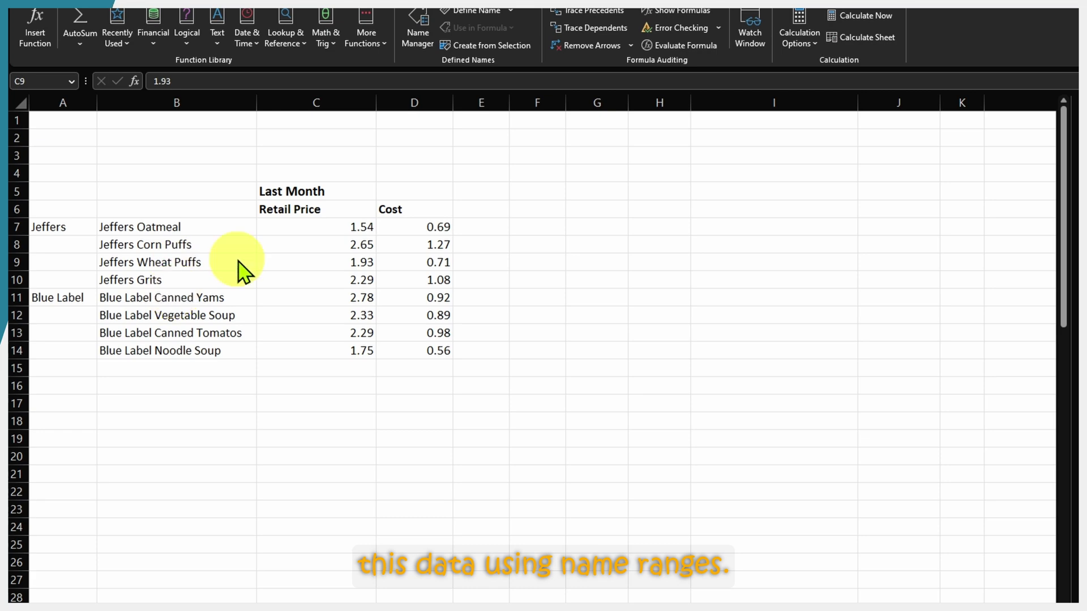
Step: Select the table A5:D14 and name it product_range in the Name Box
{"action": "left_click_drag", "start_coordinate": [48, 191], "coordinate": [416, 350]}
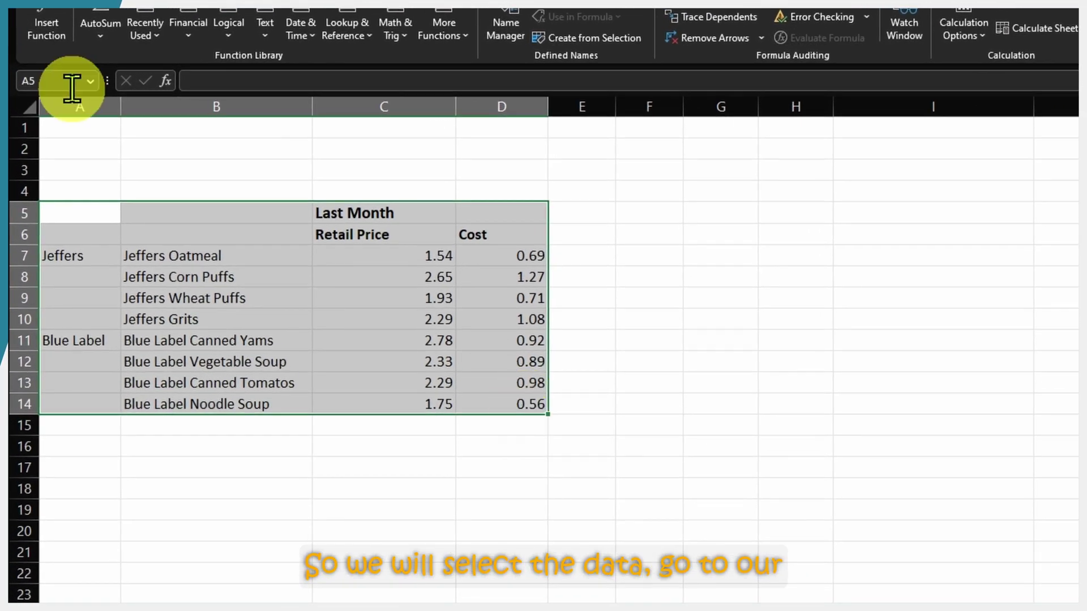
{"action": "left_click", "coordinate": [62, 81]}
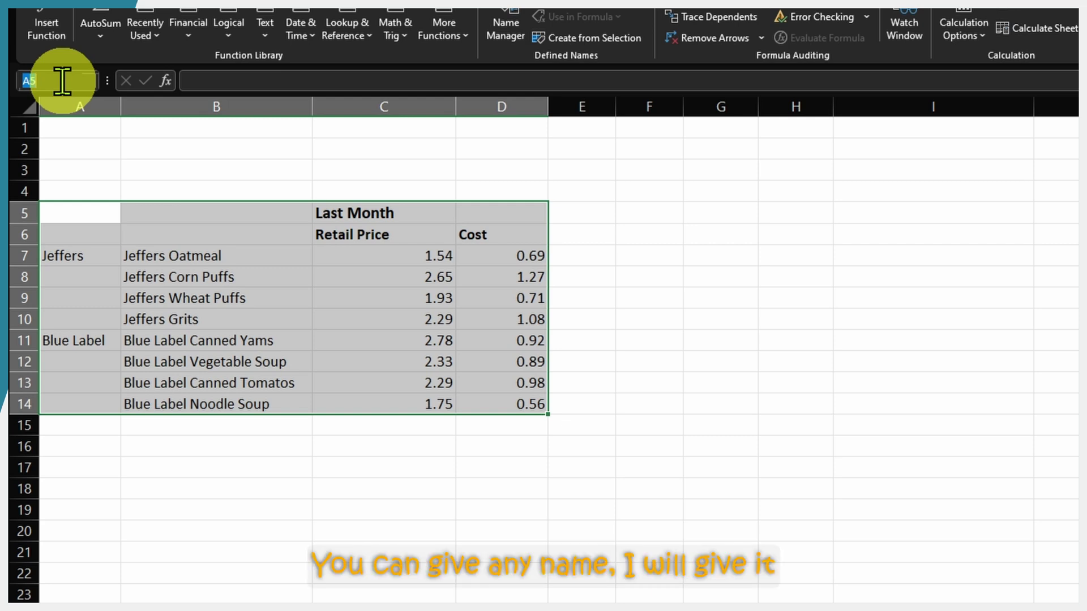
{"action": "type", "text": "ran"}
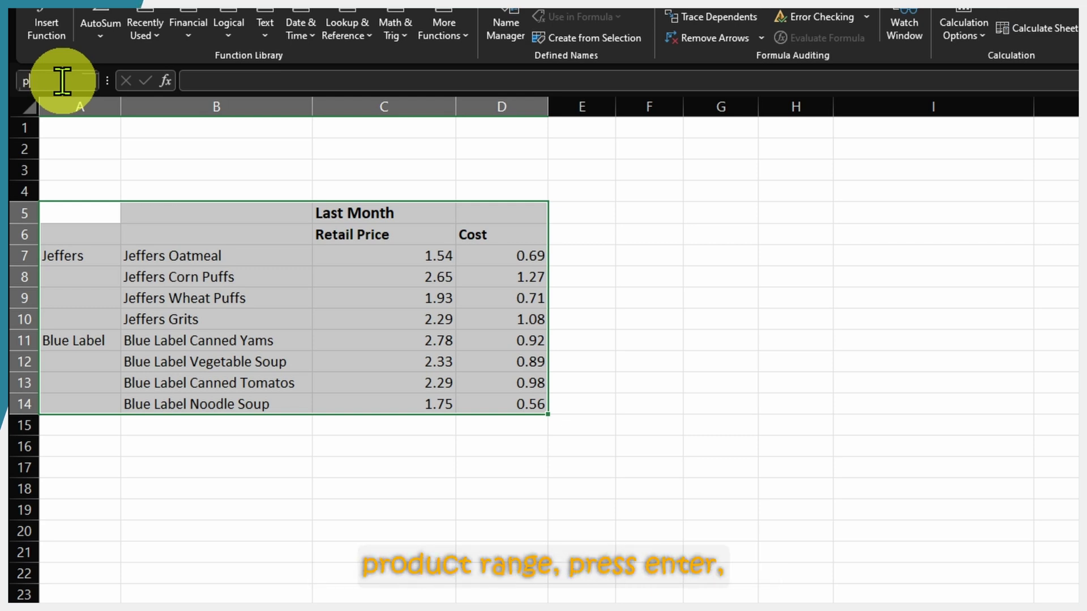
{"action": "key", "text": "Return"}
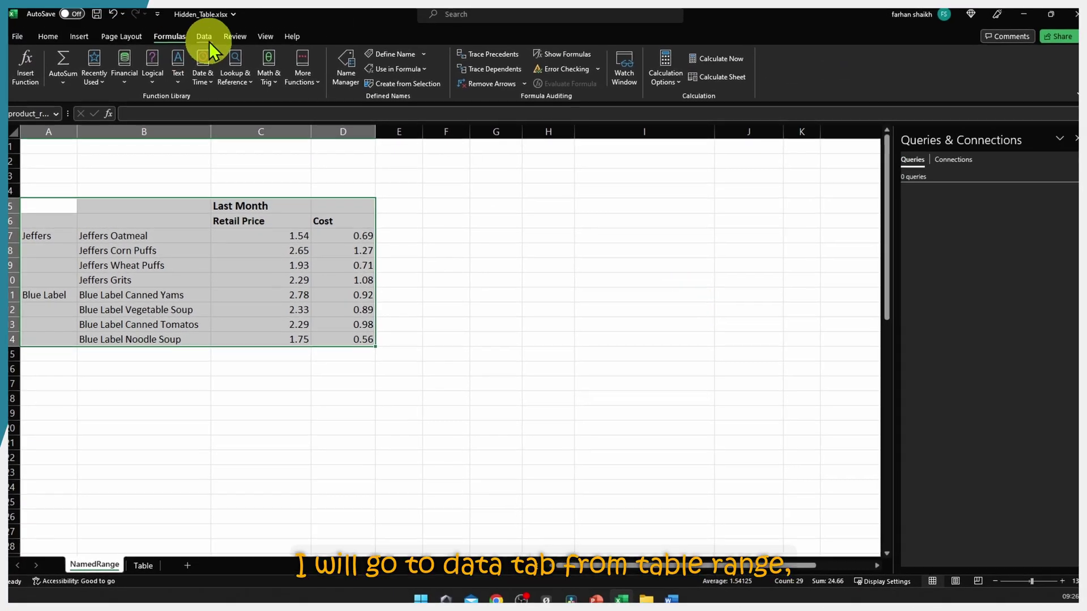
Step: Load the product_range named range into the Power Query Editor with From Table/Range
{"action": "left_click", "coordinate": [203, 36]}
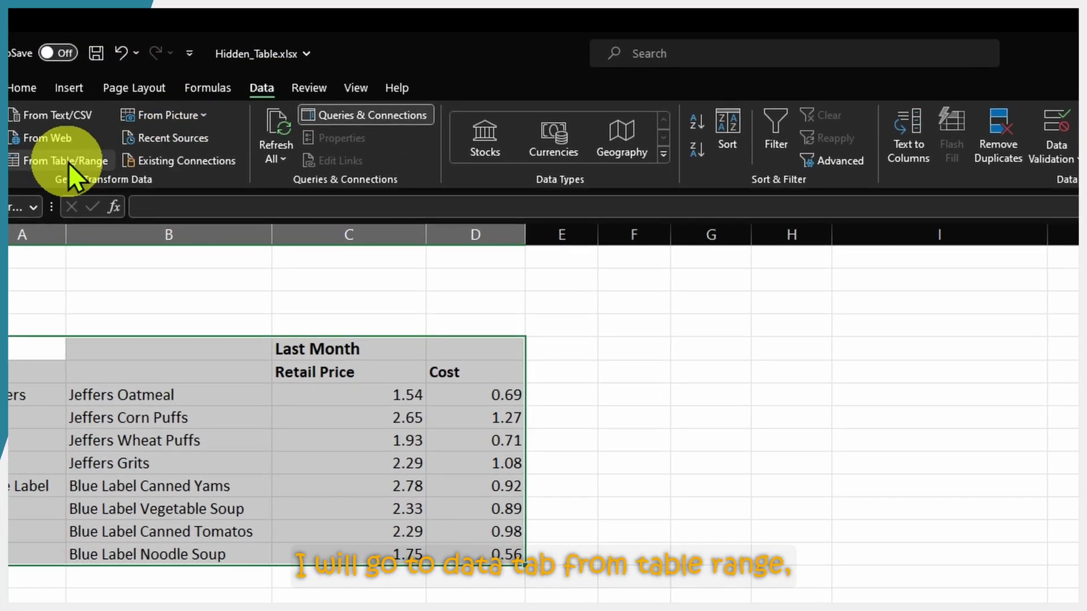
{"action": "left_click", "coordinate": [69, 163]}
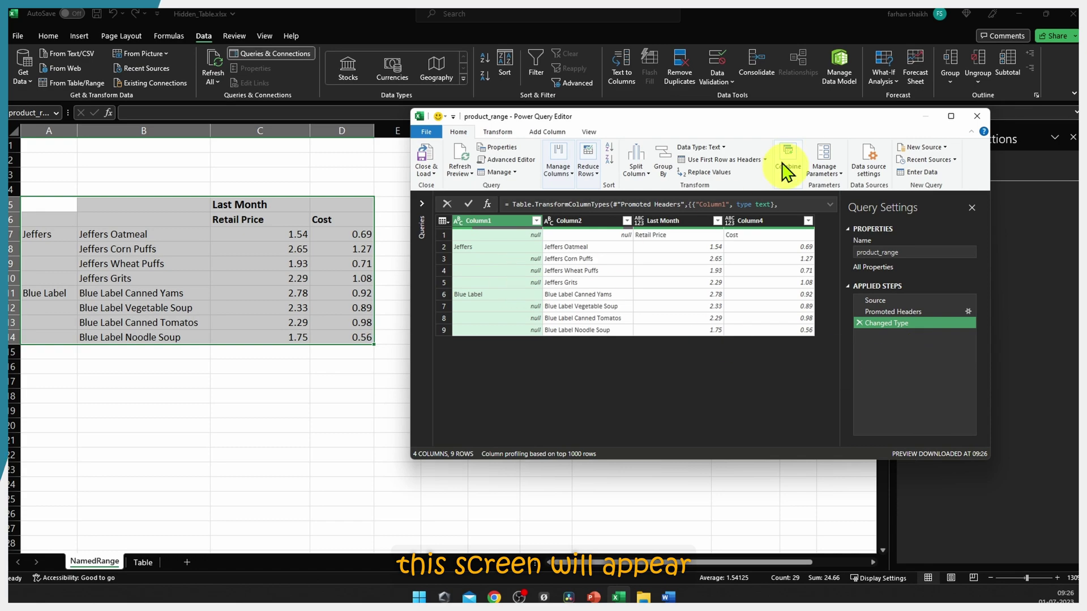
{"action": "left_click_drag", "start_coordinate": [689, 122], "coordinate": [674, 119]}
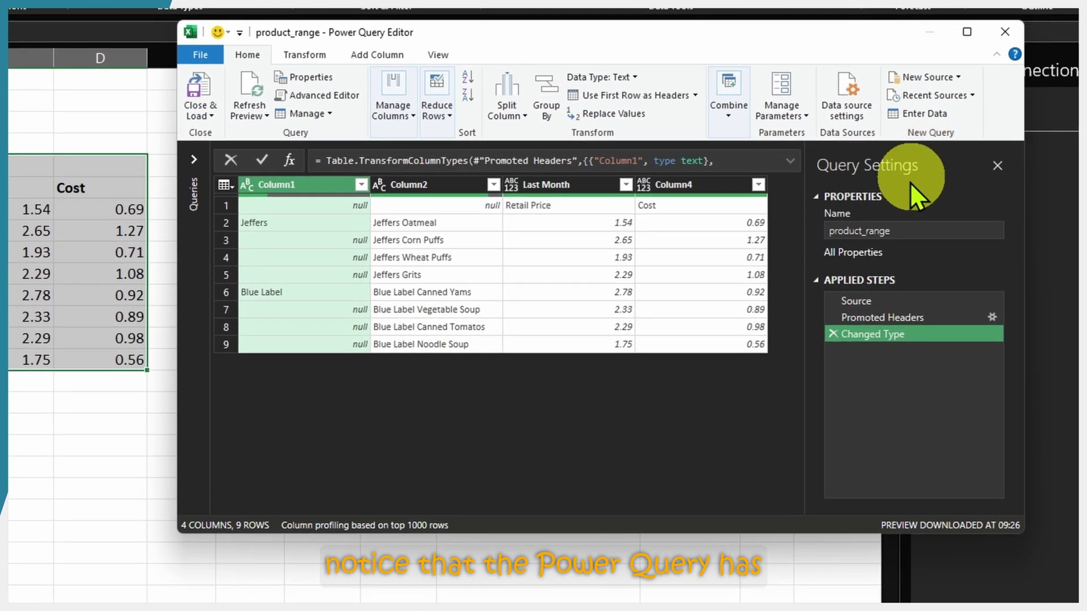
{"action": "left_click", "coordinate": [903, 233]}
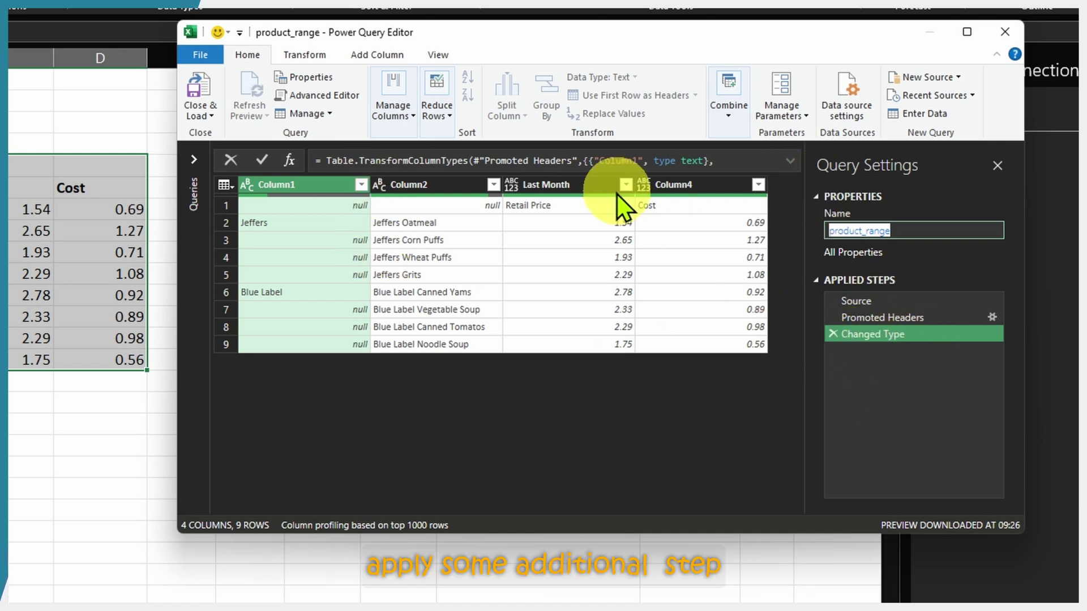
{"action": "left_click", "coordinate": [833, 335]}
Step: Delete the Changed Type and Promoted Headers steps, leaving only Source
{"action": "left_click", "coordinate": [832, 335]}
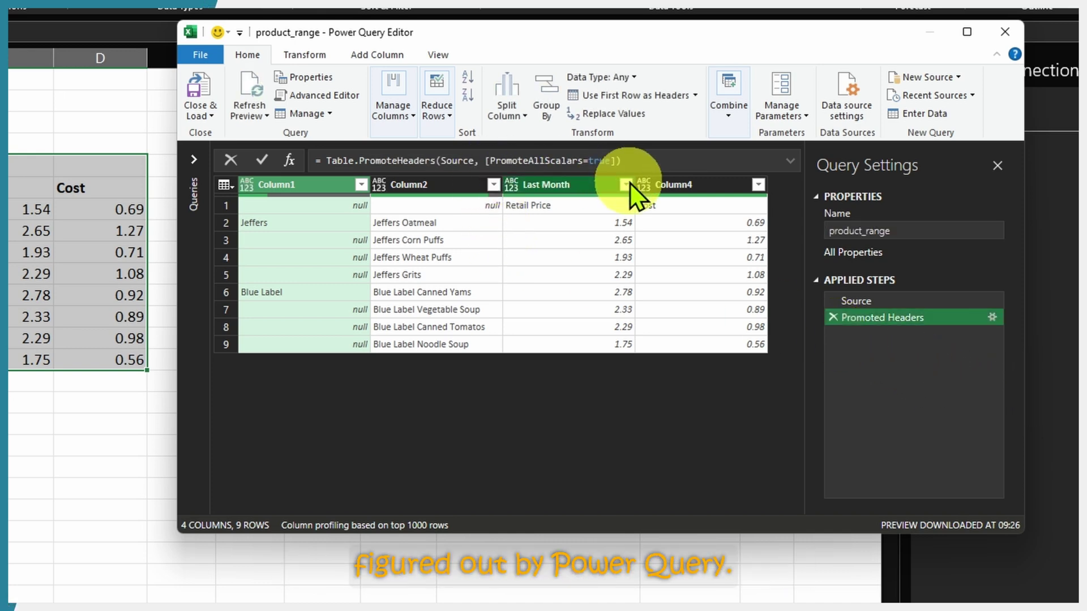
{"action": "left_click", "coordinate": [834, 321]}
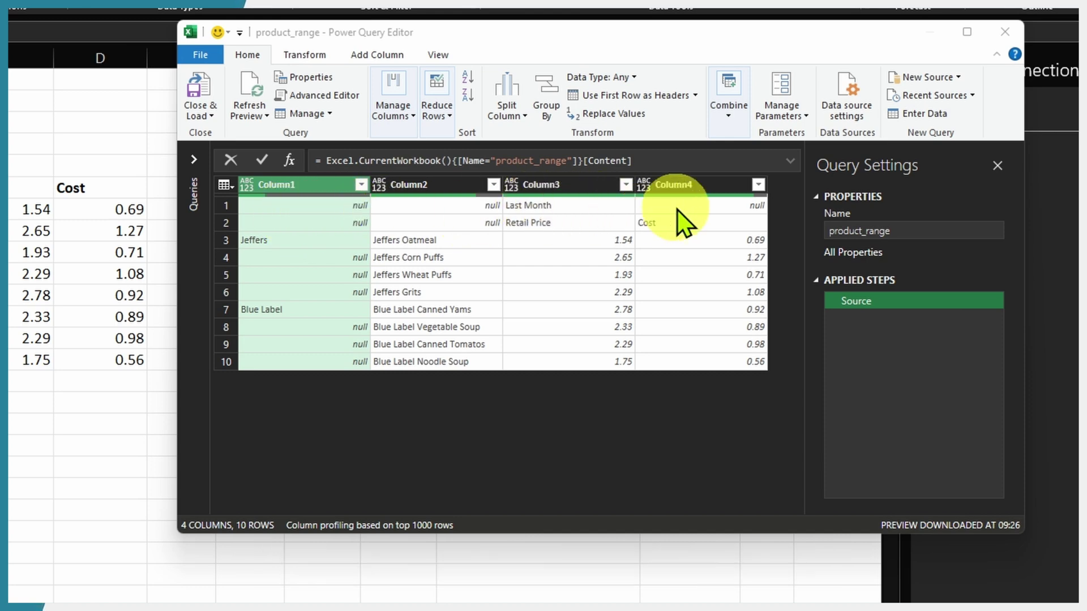
{"action": "left_click", "coordinate": [283, 309]}
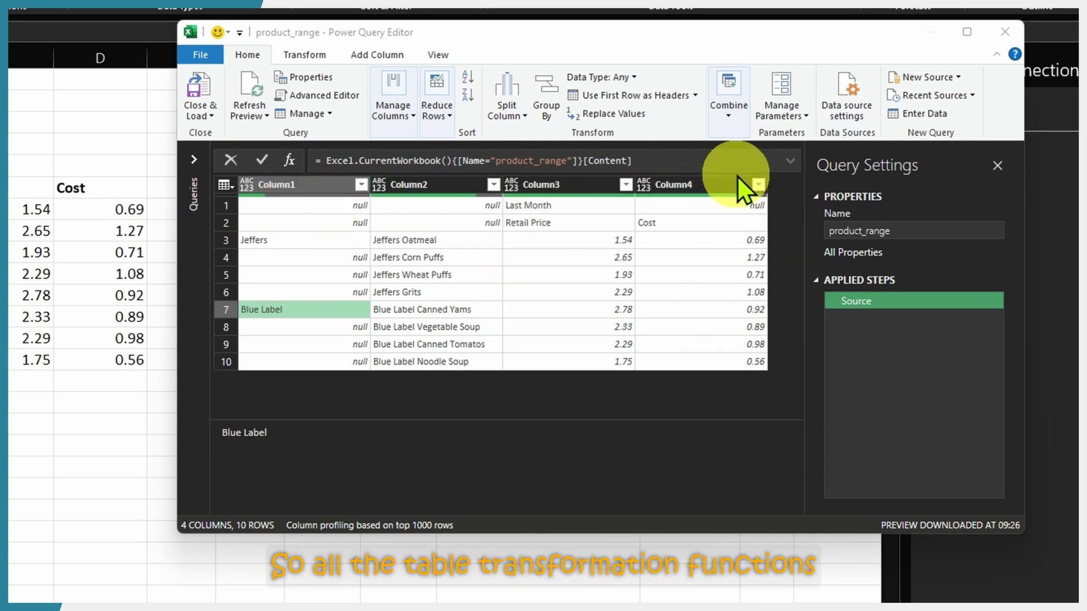
{"action": "left_click", "coordinate": [225, 185]}
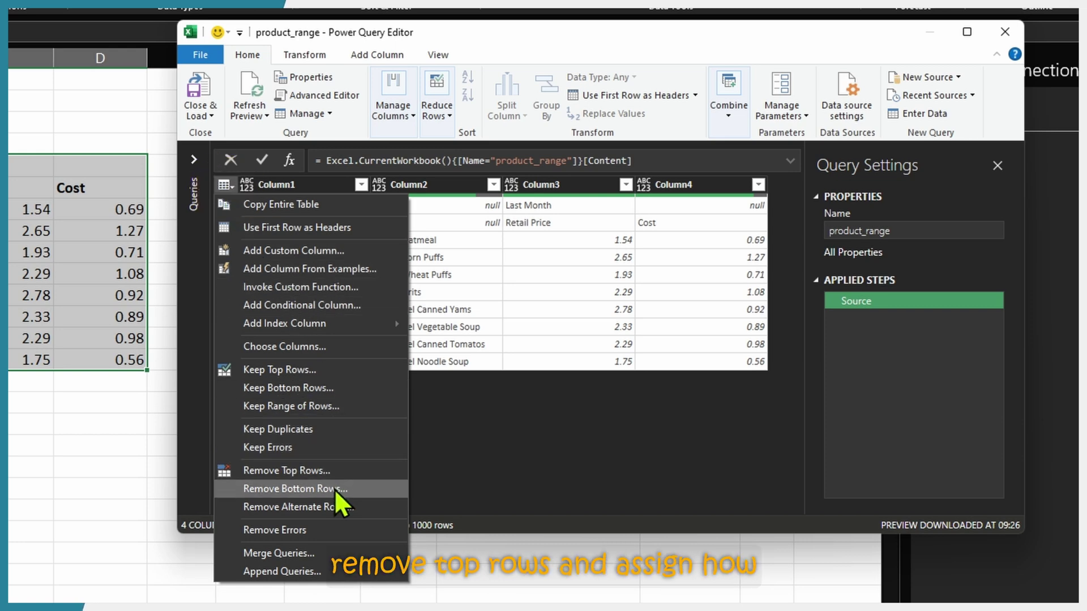
Step: Remove the top 1 row so the Retail Price and Cost row comes first
{"action": "left_click", "coordinate": [337, 472]}
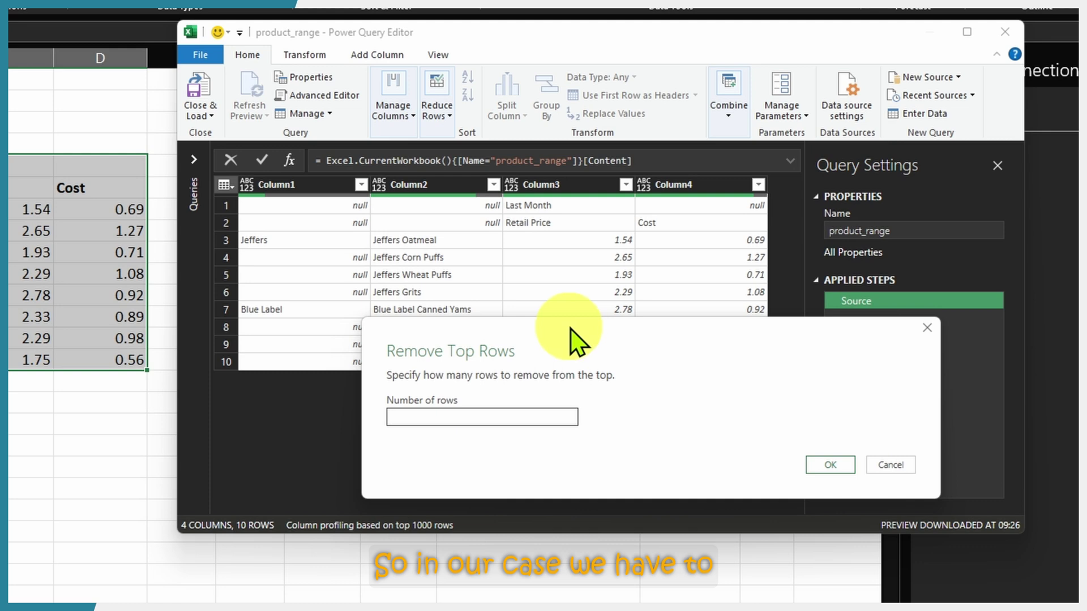
{"action": "type", "text": "1"}
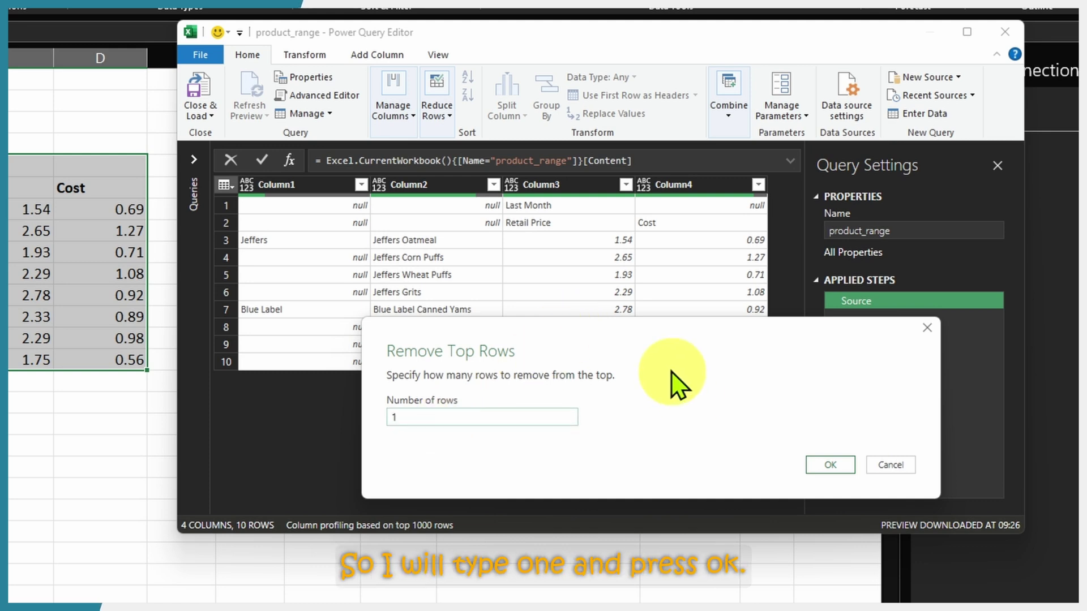
{"action": "left_click", "coordinate": [831, 466]}
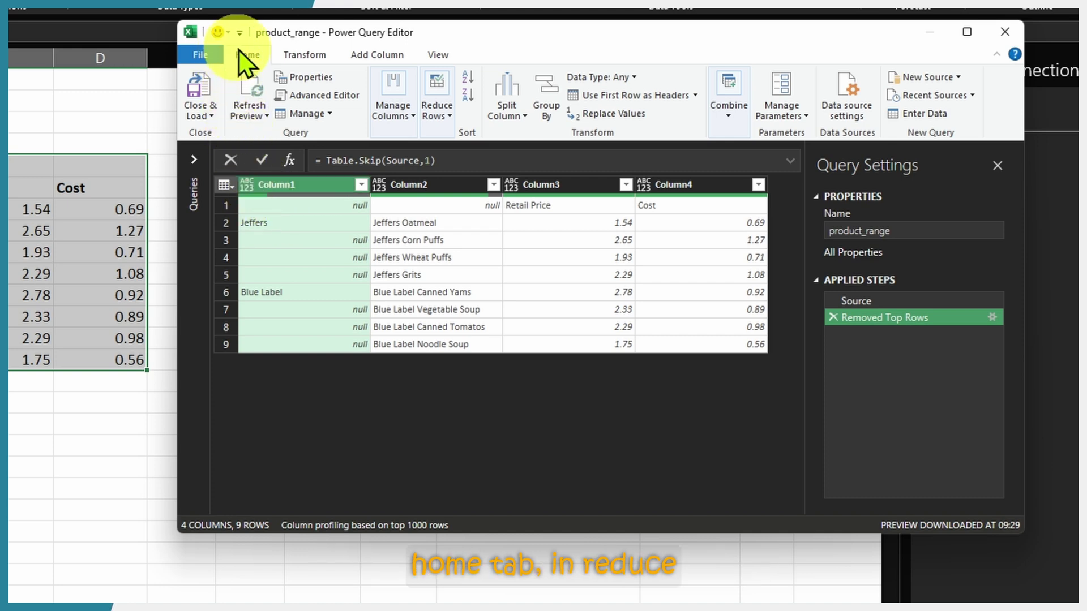
Step: Reopen the Reduce Rows > Remove Top Rows settings and cancel without a second removal
{"action": "left_click", "coordinate": [438, 113]}
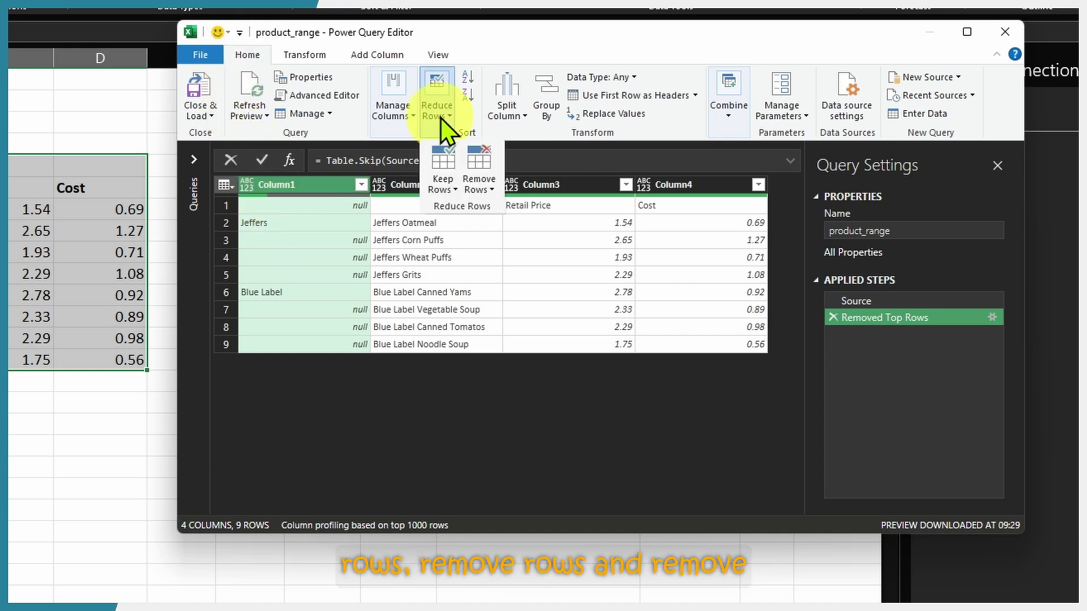
{"action": "left_click", "coordinate": [479, 181]}
{"action": "left_click", "coordinate": [571, 207]}
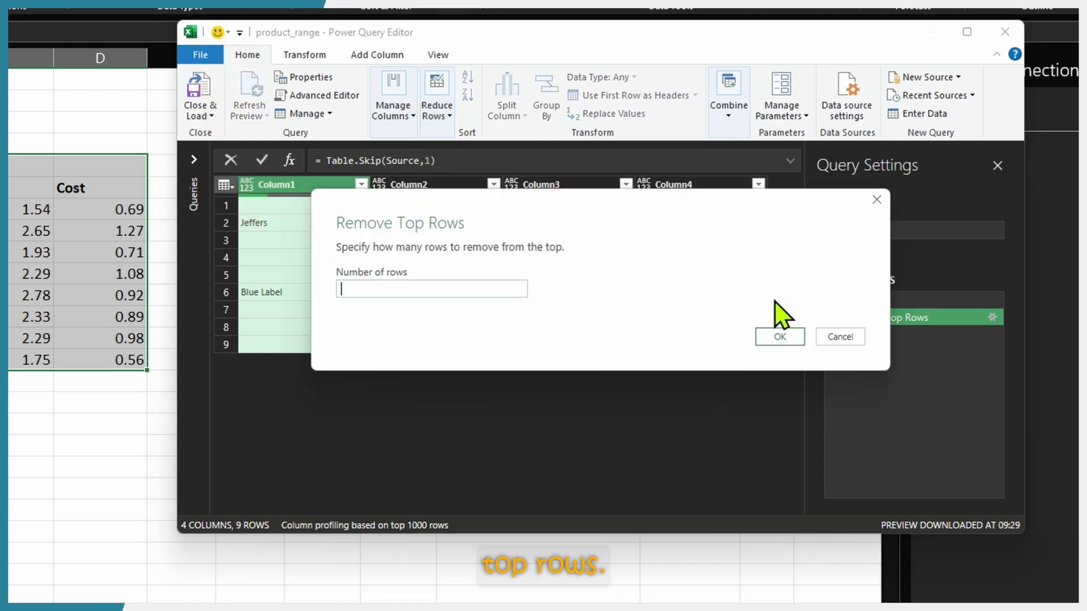
{"action": "left_click_drag", "start_coordinate": [645, 278], "coordinate": [570, 256]}
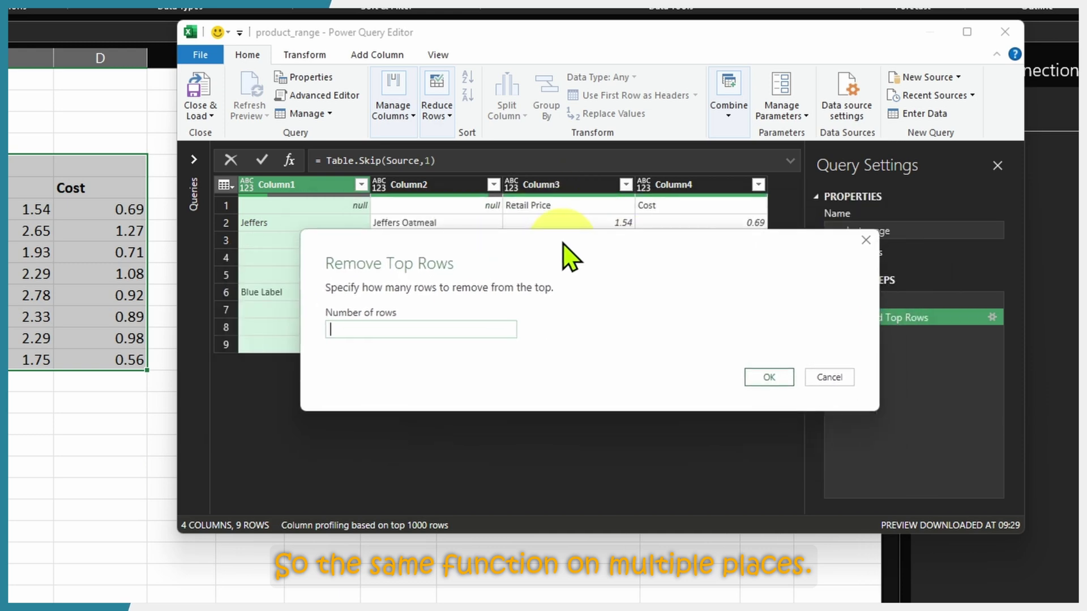
{"action": "left_click", "coordinate": [836, 378]}
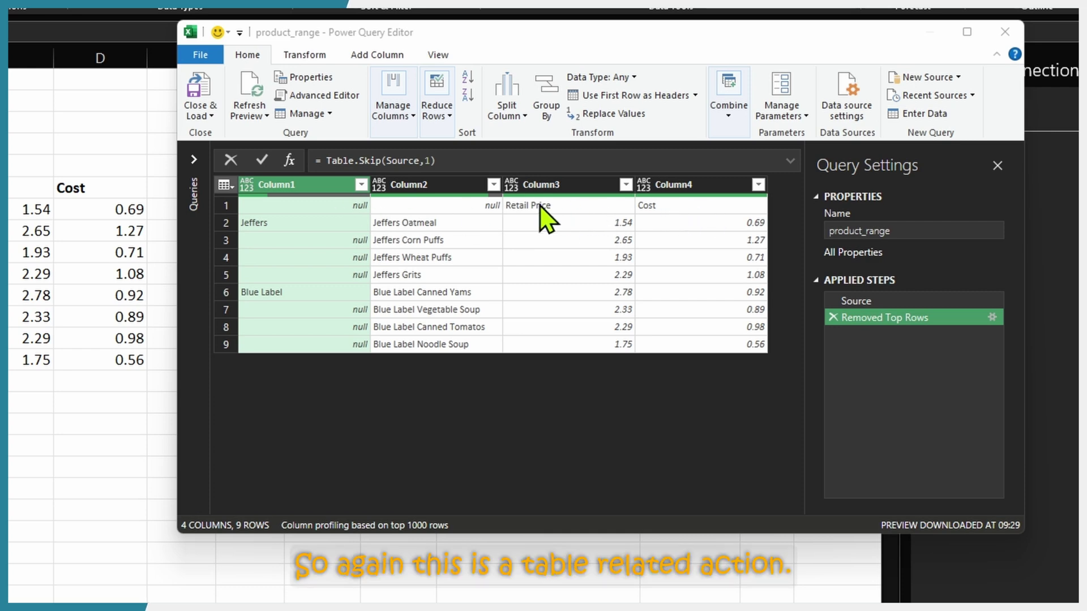
Step: Use the first row as headers, making Retail Price and Cost column names
{"action": "left_click", "coordinate": [222, 184]}
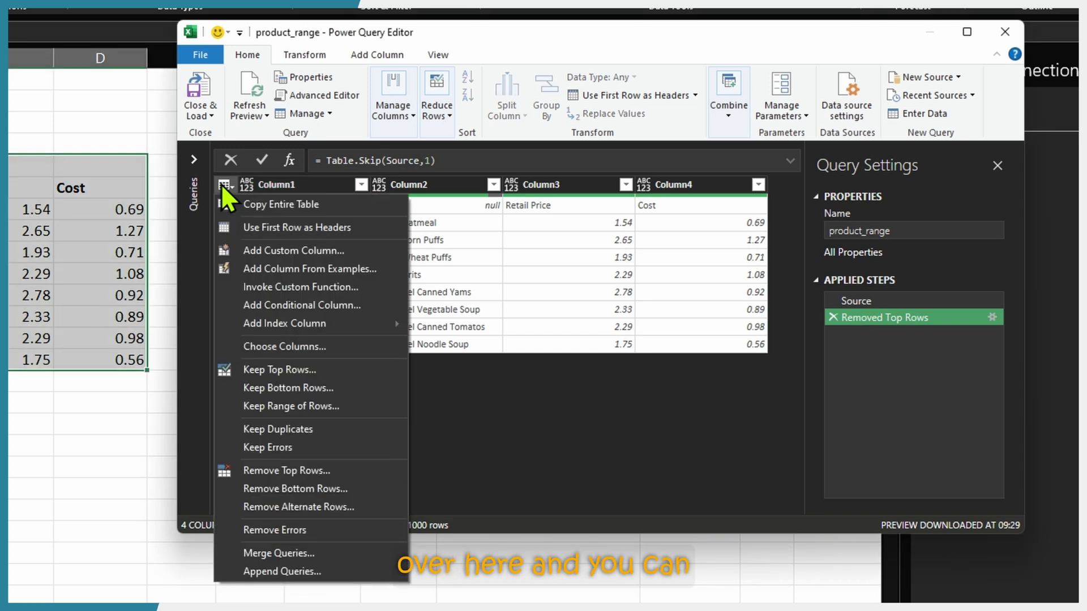
{"action": "left_click", "coordinate": [266, 227]}
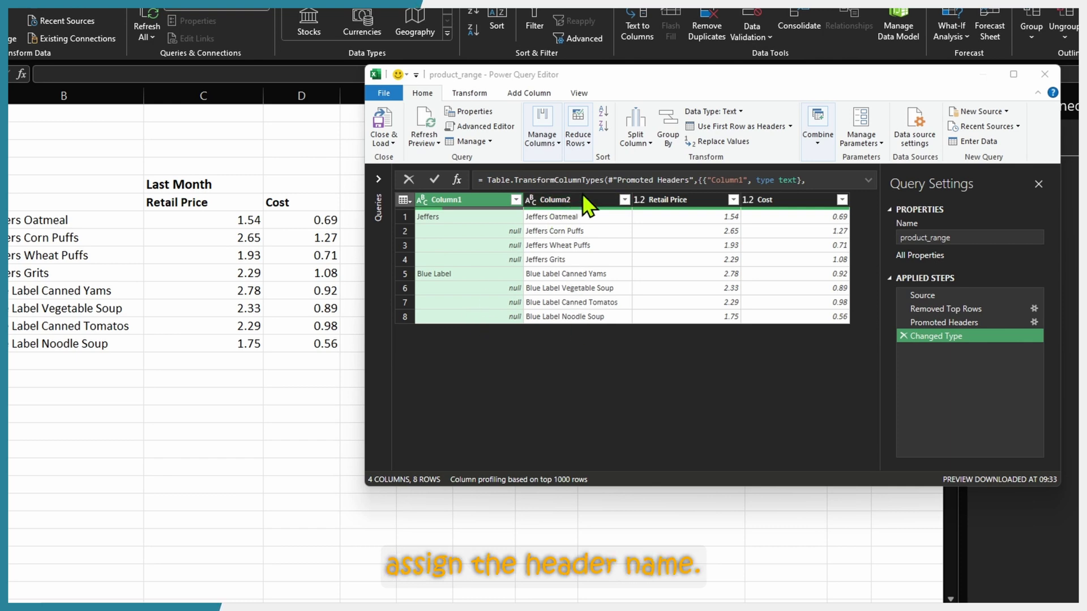
{"action": "left_click", "coordinate": [469, 200]}
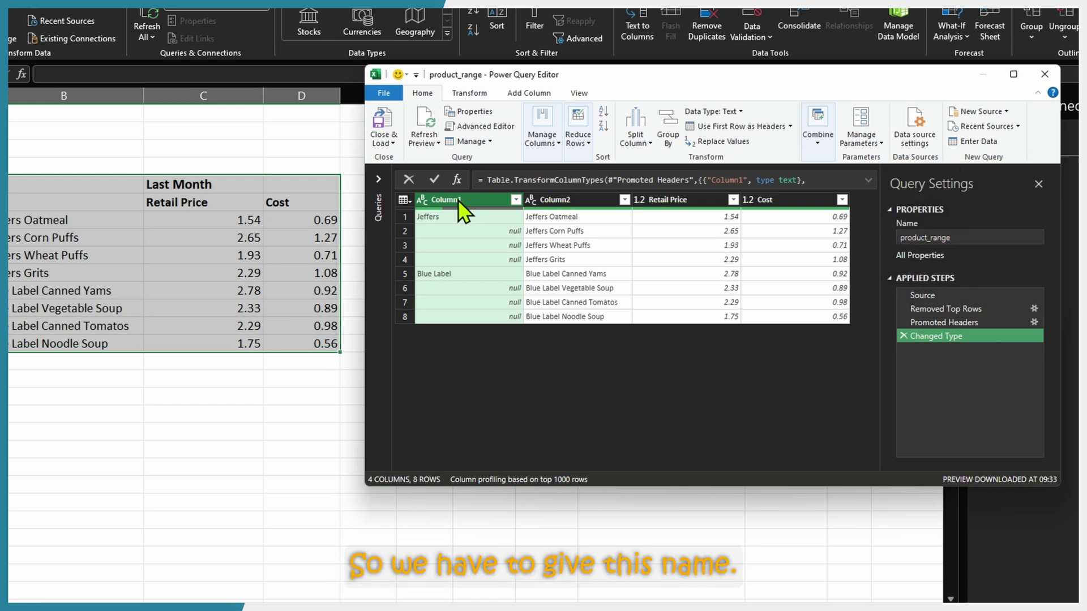
Step: Rename Column1 to Brand and Column2 to Product
{"action": "double_click", "coordinate": [447, 200]}
{"action": "type", "text": "Brand"}
{"action": "key", "text": "Return"}
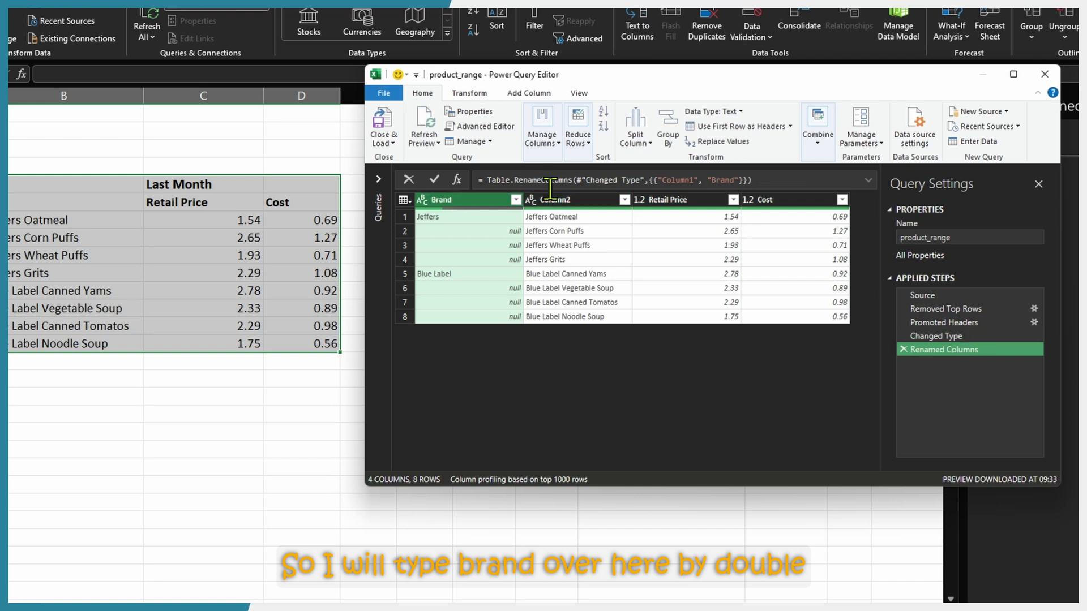
{"action": "left_click", "coordinate": [568, 200]}
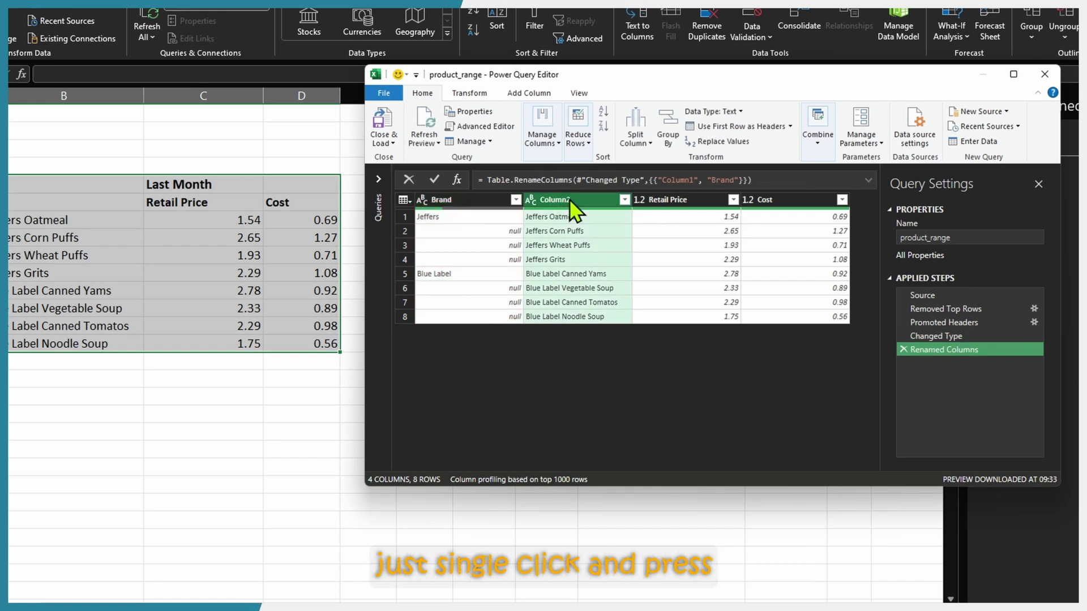
{"action": "key", "text": "F2"}
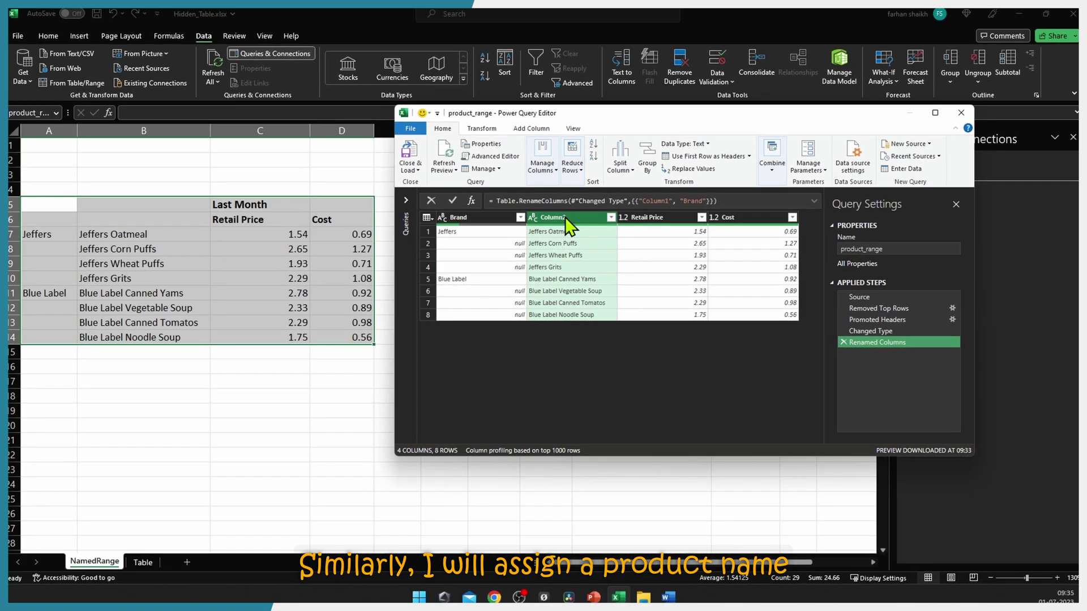
{"action": "key", "text": "F2"}
{"action": "type", "text": "Product"}
{"action": "key", "text": "Return"}
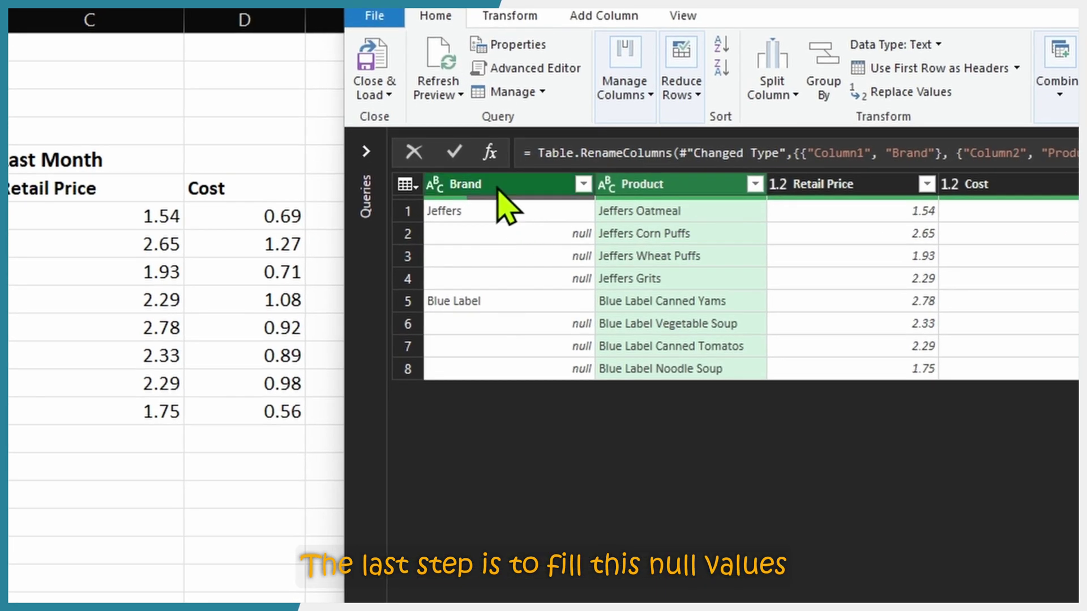
{"action": "left_click", "coordinate": [538, 234]}
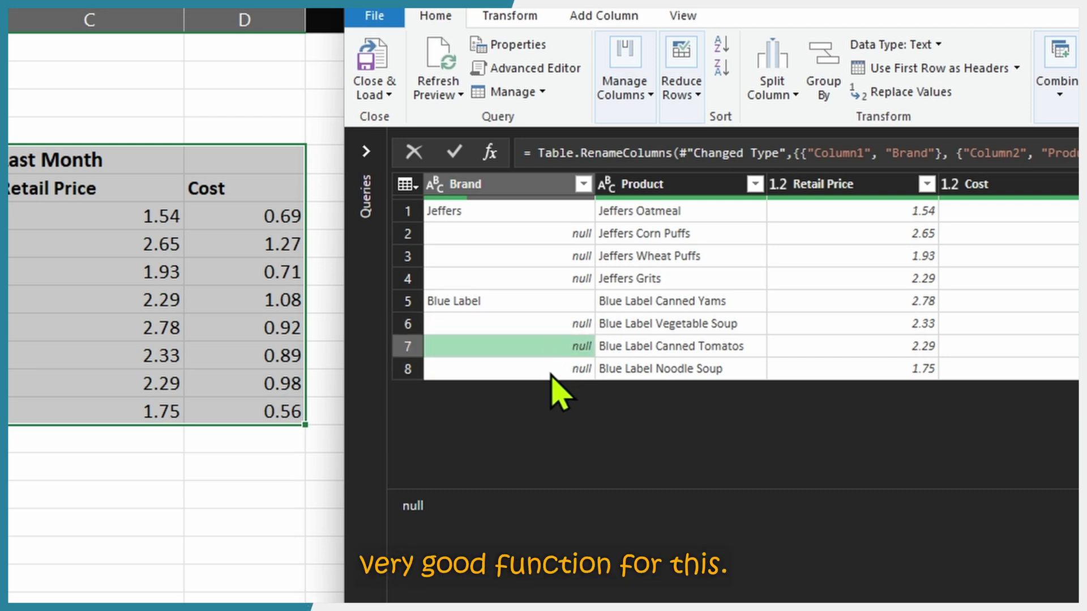
Step: Fill the Brand column down so its nulls become Jeffers or Blue Label
{"action": "left_click", "coordinate": [510, 184]}
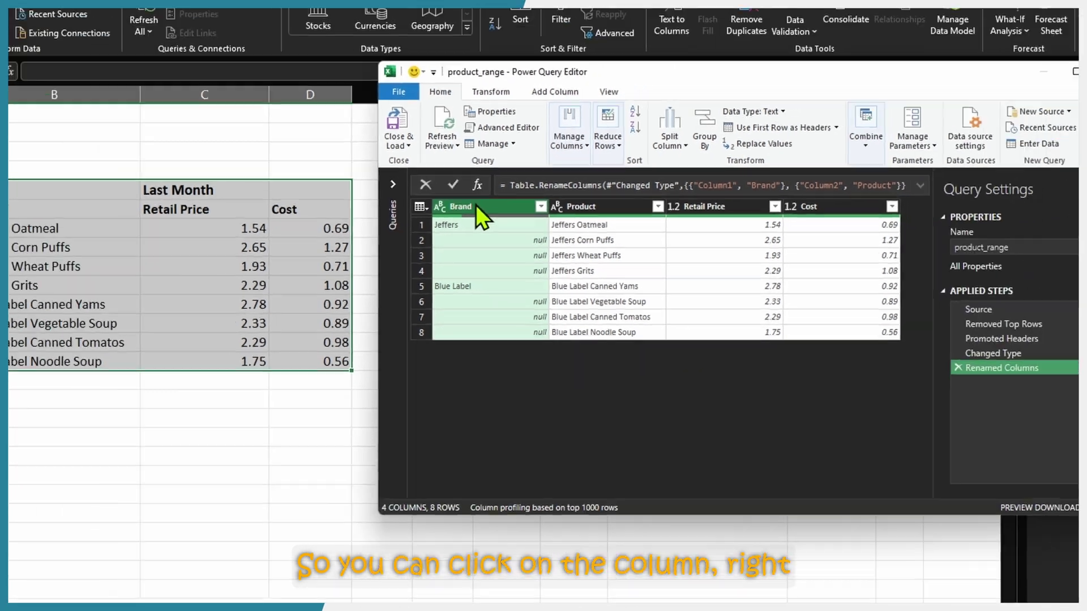
{"action": "right_click", "coordinate": [475, 205]}
{"action": "mouse_move", "coordinate": [580, 467]}
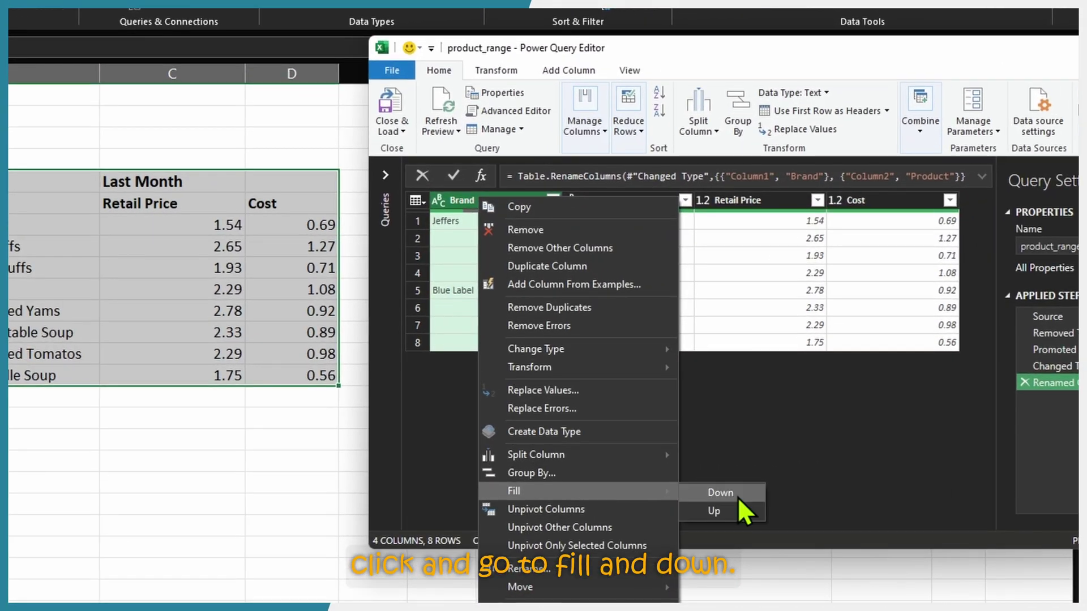
{"action": "key", "text": "Escape"}
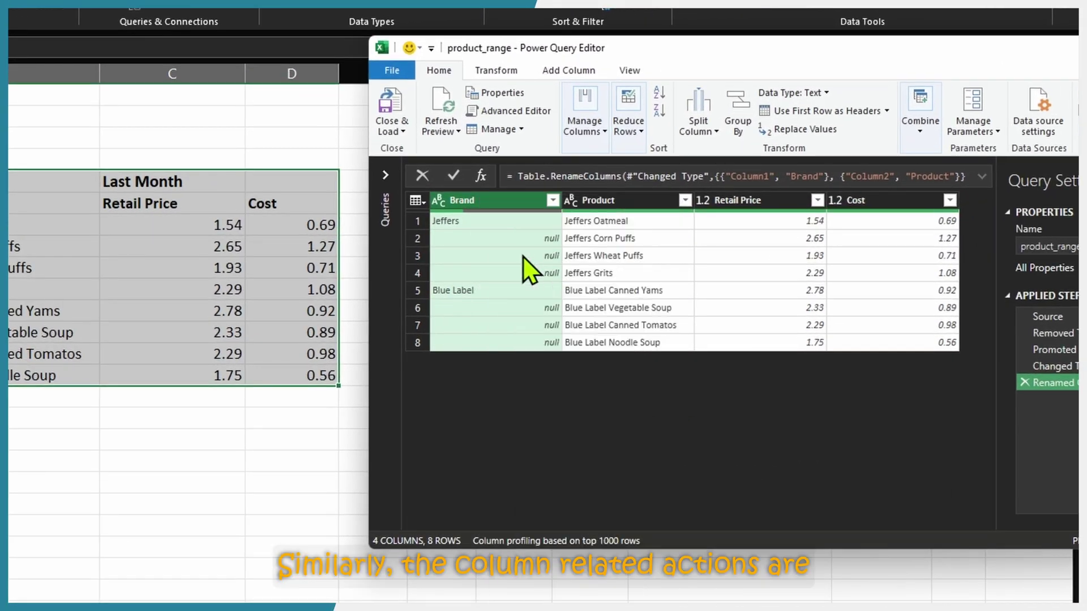
{"action": "left_click", "coordinate": [491, 71]}
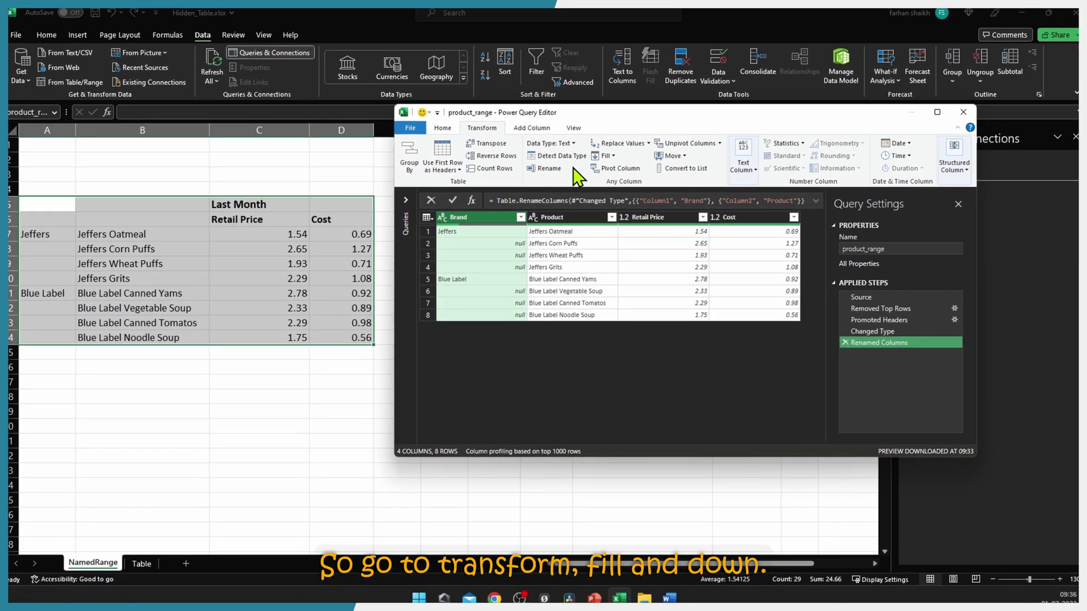
{"action": "left_click", "coordinate": [660, 119]}
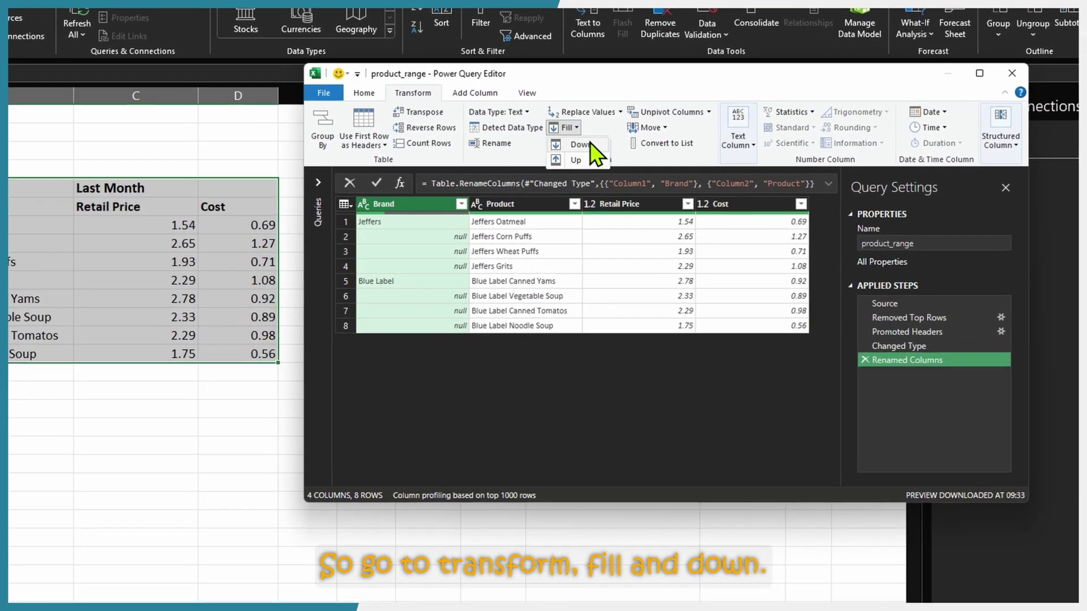
{"action": "left_click", "coordinate": [580, 144]}
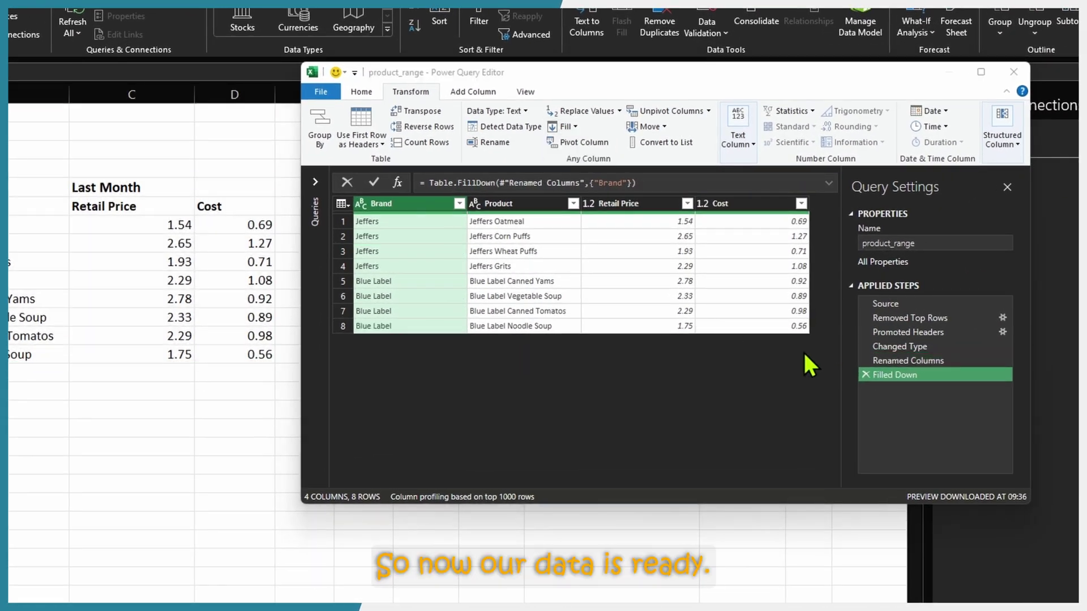
Step: Close & Load the query as a table at =NamedRange!$G$5 on the existing worksheet
{"action": "left_click", "coordinate": [368, 93]}
{"action": "left_click", "coordinate": [361, 91]}
{"action": "left_click", "coordinate": [331, 147]}
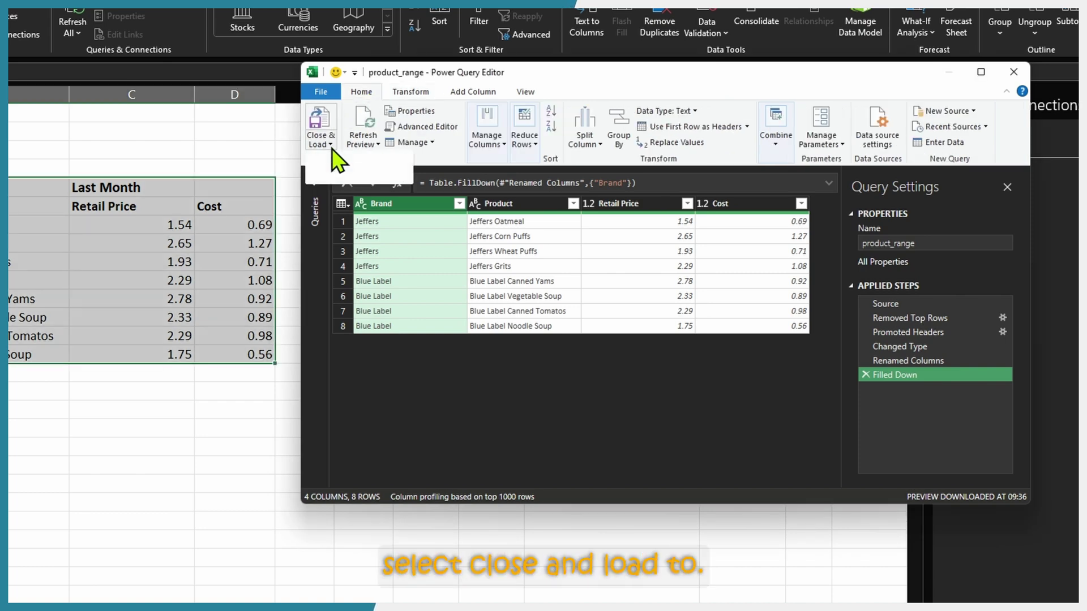
{"action": "left_click", "coordinate": [368, 176]}
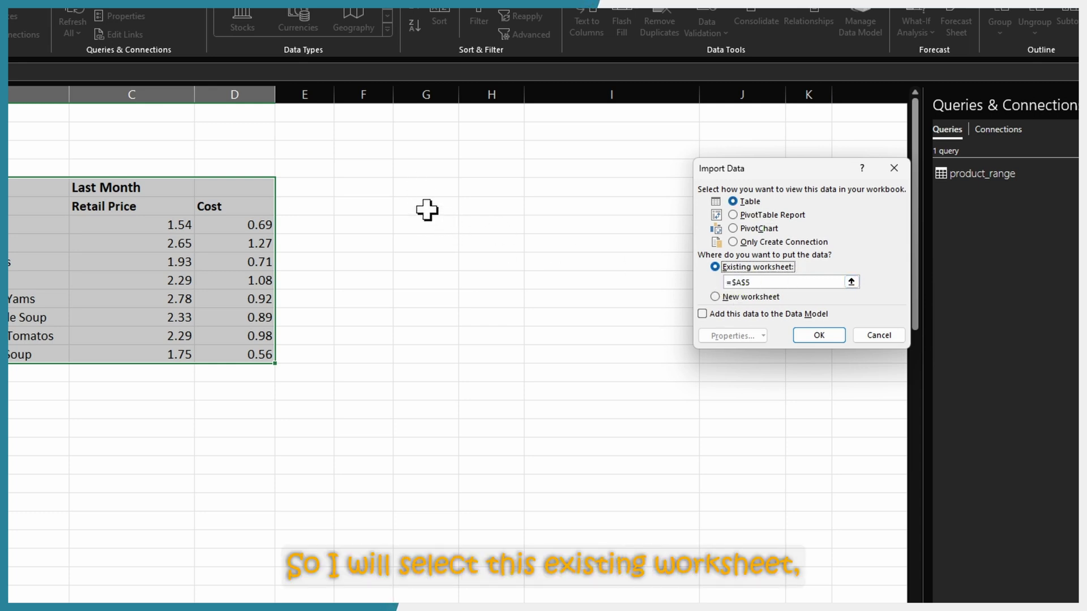
{"action": "left_click", "coordinate": [432, 190]}
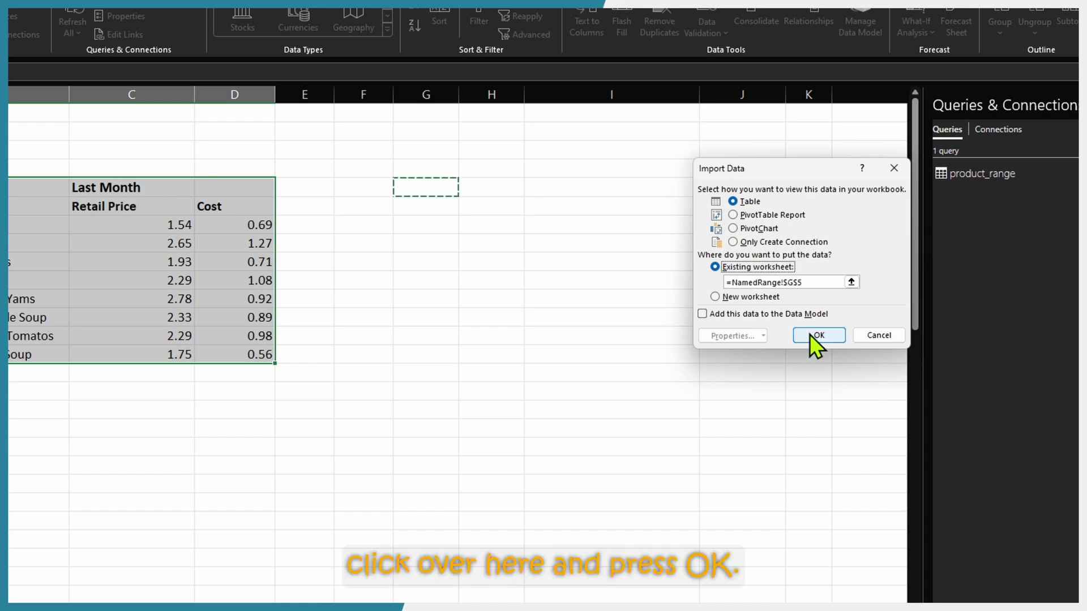
{"action": "left_click", "coordinate": [810, 335]}
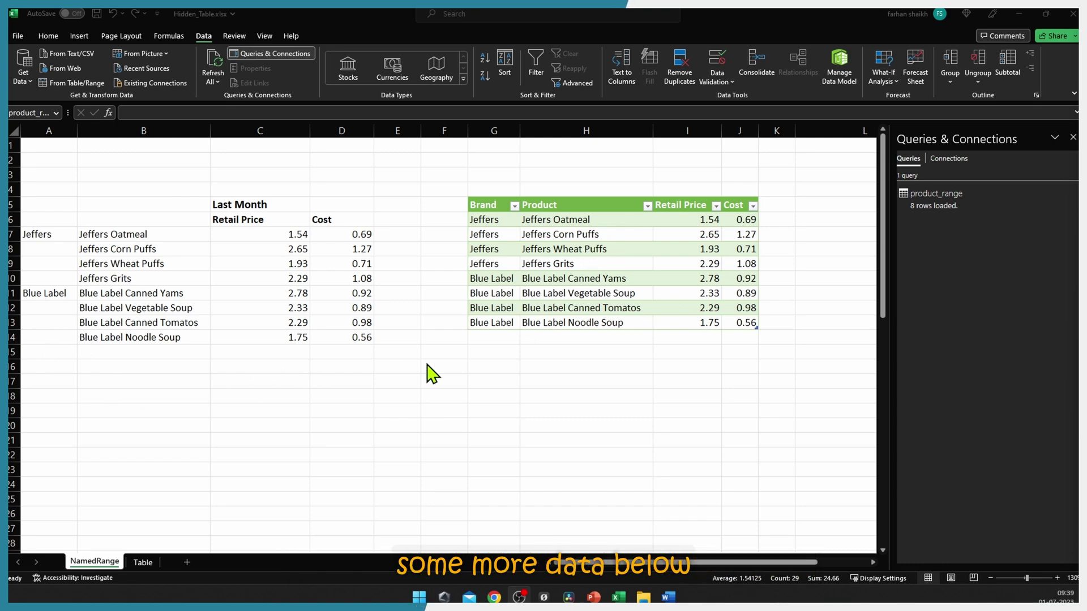
Step: Copy the four Club rows from A44:D47 and paste them at A15
{"action": "scroll", "coordinate": [41, 427], "scroll_direction": "down", "scroll_amount": 8}
{"action": "left_click_drag", "start_coordinate": [42, 426], "coordinate": [353, 469]}
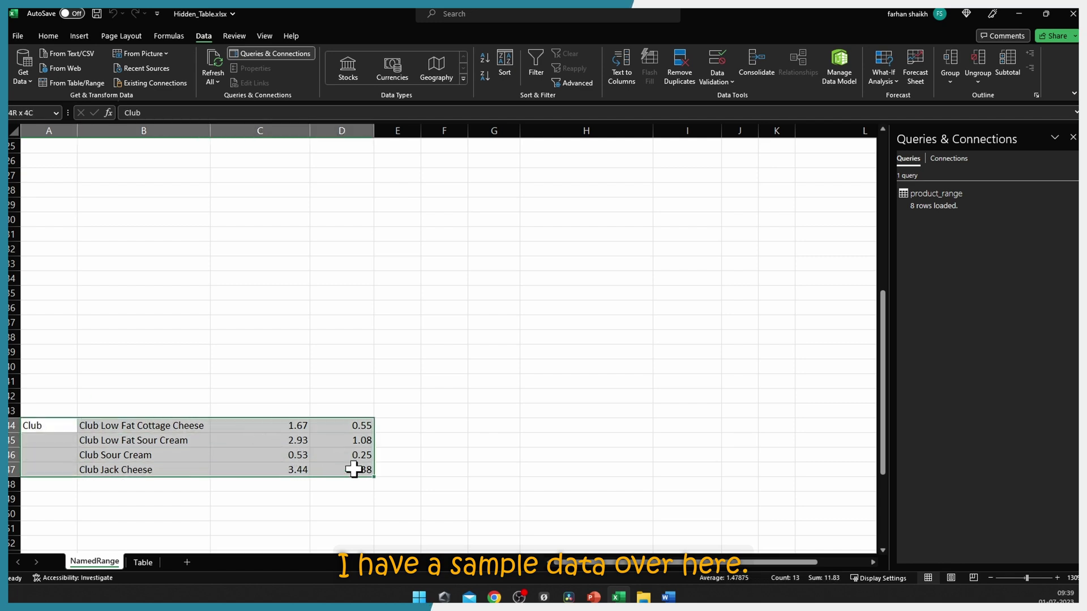
{"action": "key", "text": "ctrl+c"}
{"action": "scroll", "coordinate": [218, 425], "scroll_direction": "up", "scroll_amount": 7}
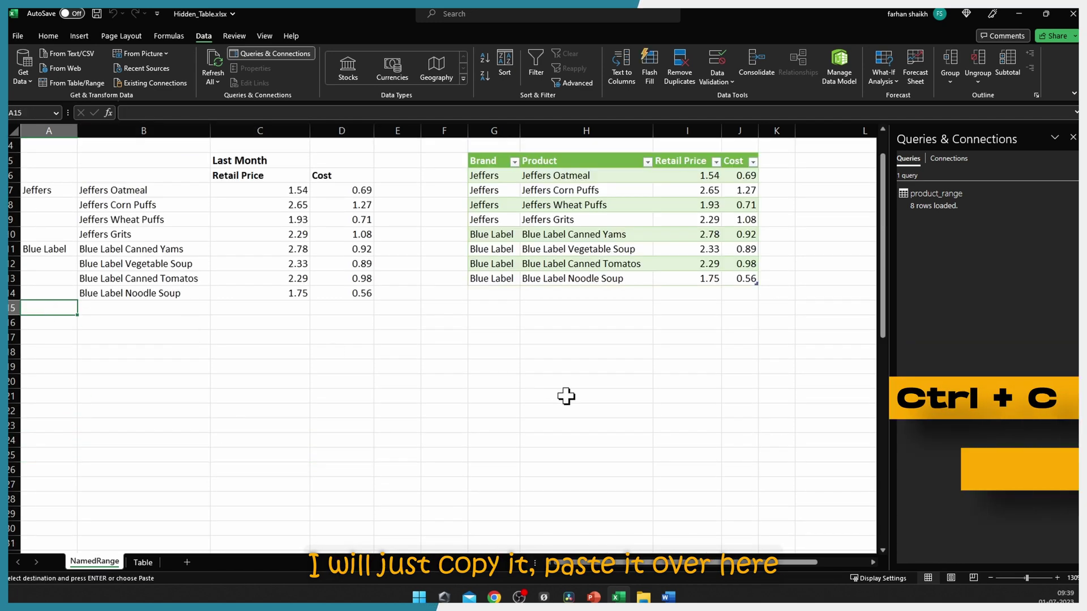
{"action": "key", "text": "ctrl+v"}
Step: Refresh the G5 query table, then select the product_range range from the Name Box list
{"action": "right_click", "coordinate": [597, 225]}
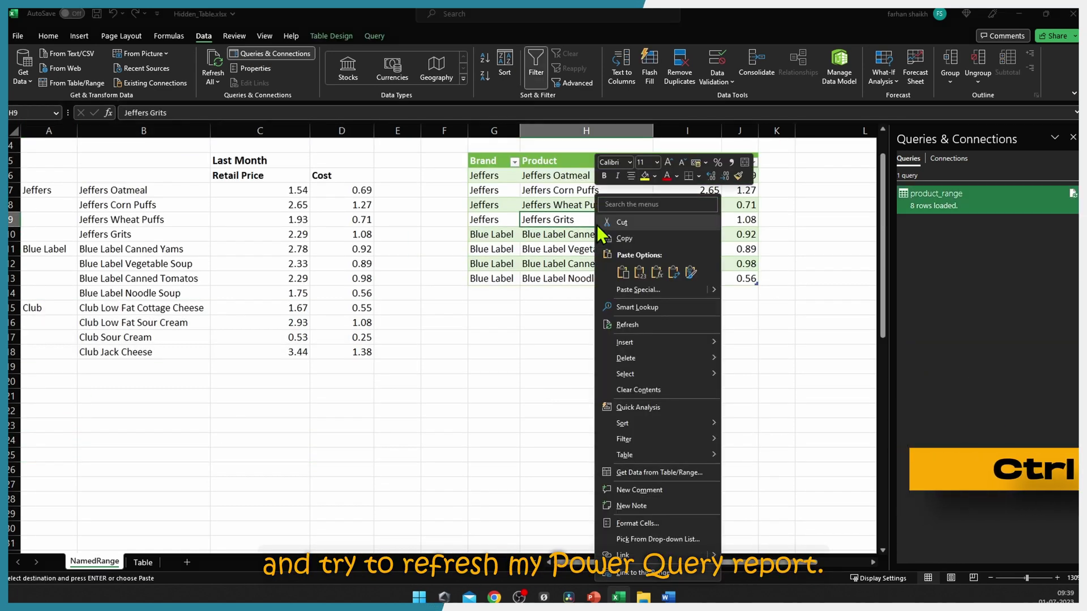
{"action": "left_click", "coordinate": [661, 326]}
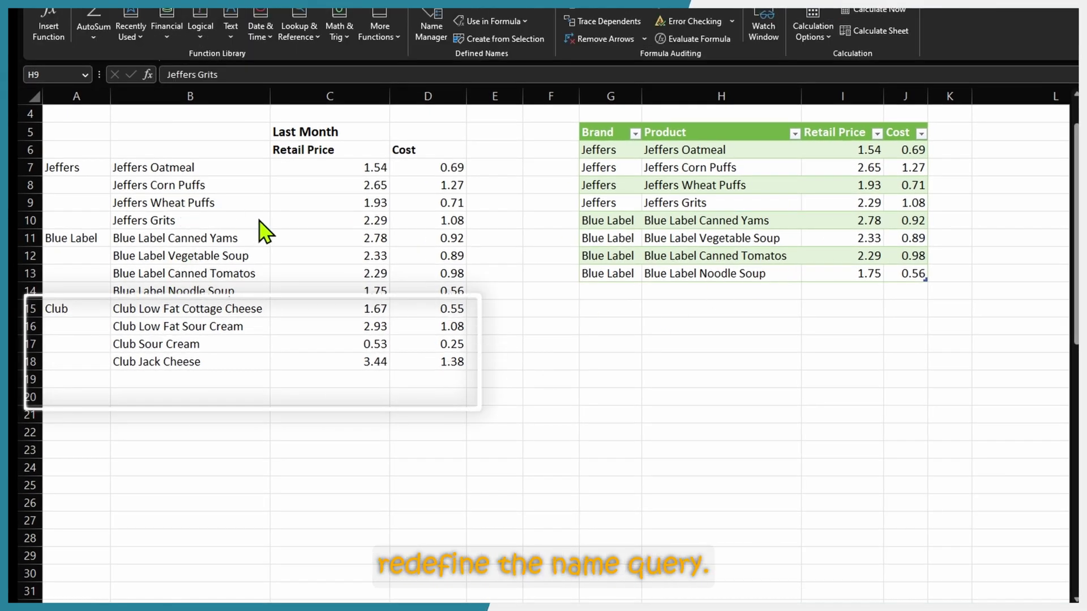
{"action": "left_click", "coordinate": [85, 75]}
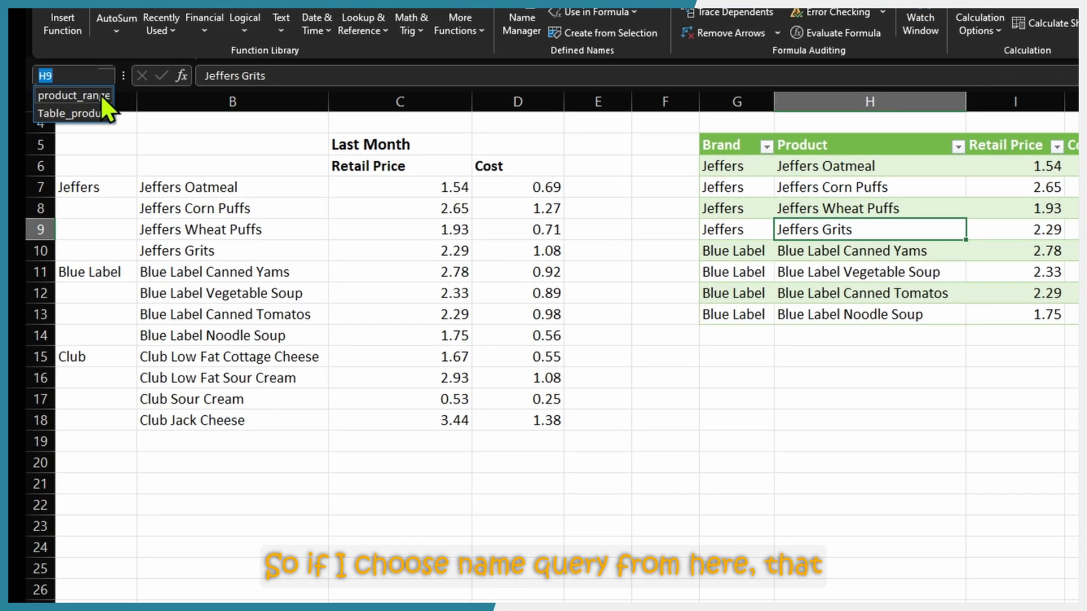
{"action": "left_click", "coordinate": [105, 96]}
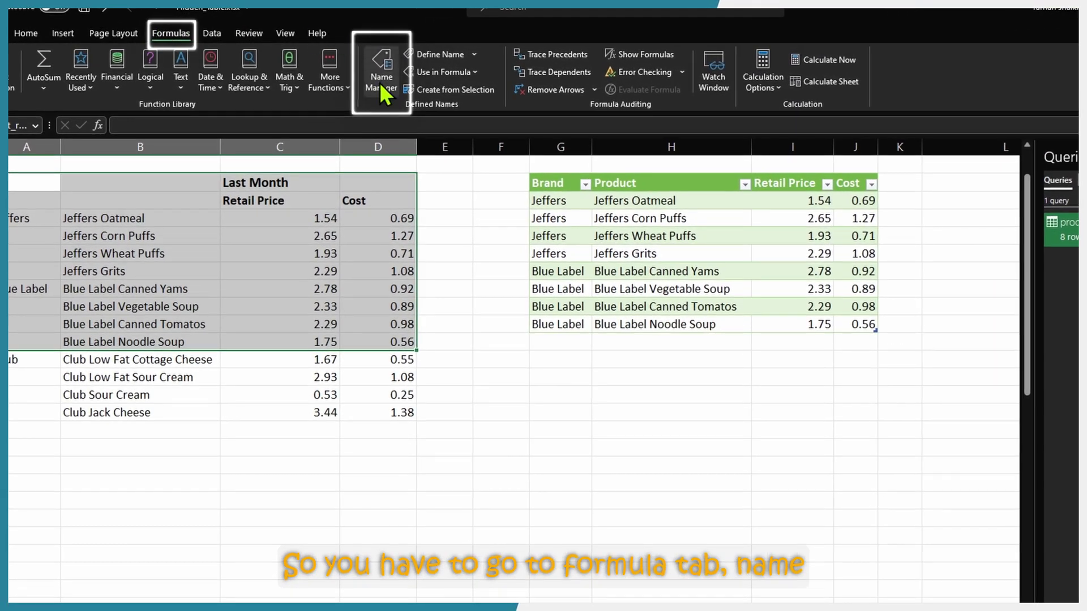
Step: Redefine product_range as =NamedRange!$A$5:$D$18 and refresh the output table to include Club rows
{"action": "left_click", "coordinate": [381, 85]}
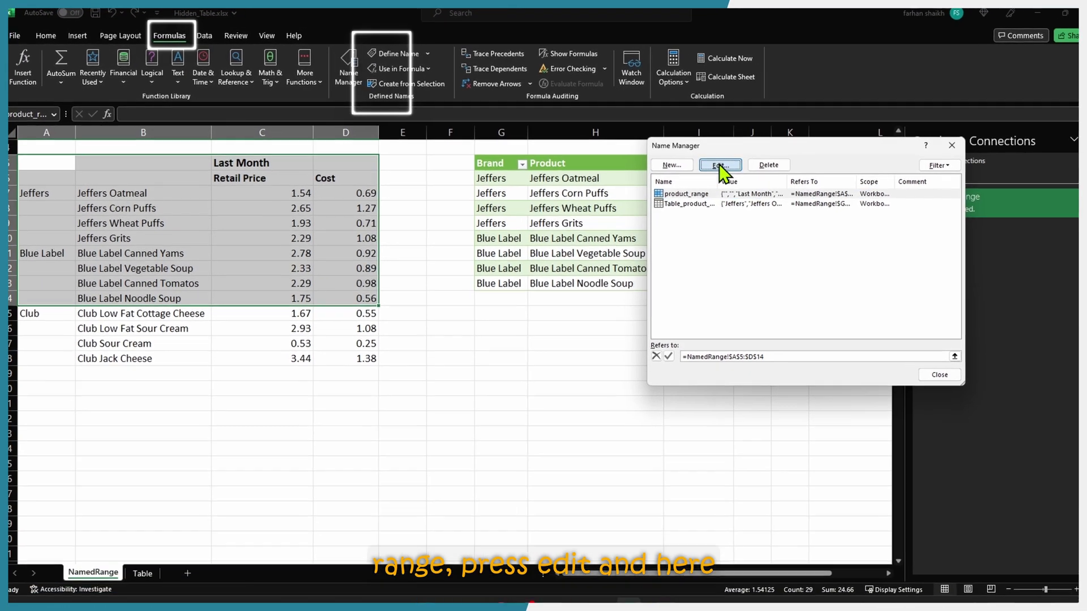
{"action": "left_click", "coordinate": [817, 185]}
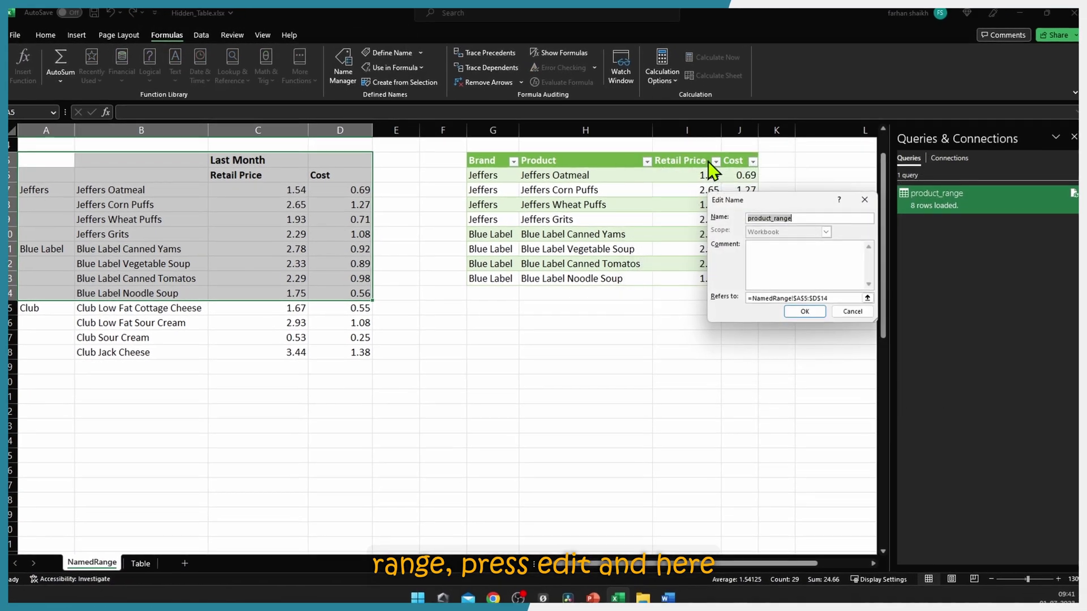
{"action": "left_click", "coordinate": [855, 304]}
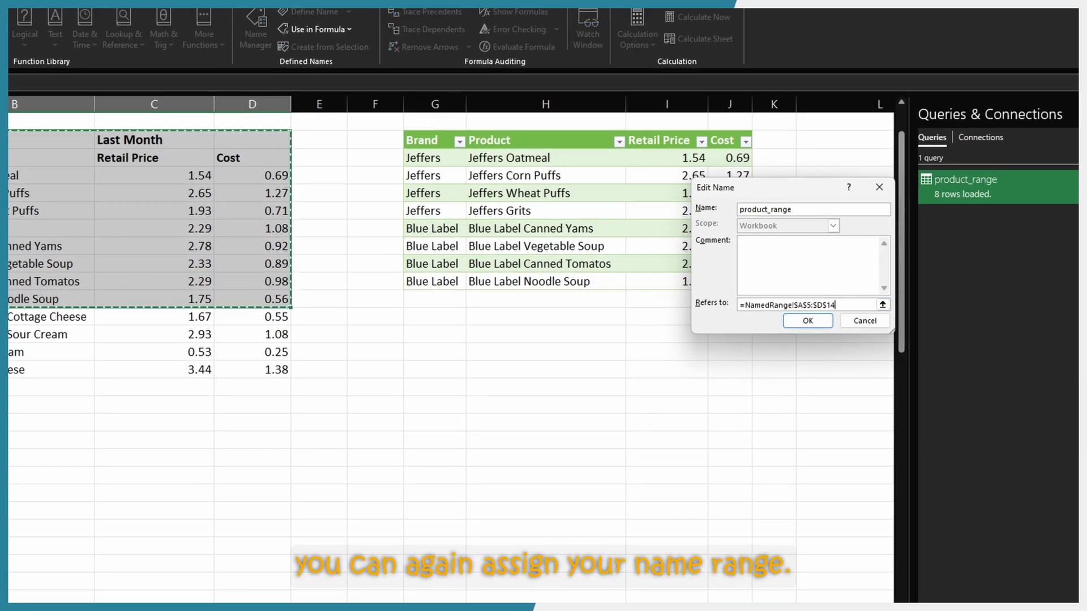
{"action": "left_click_drag", "start_coordinate": [11, 142], "coordinate": [257, 362]}
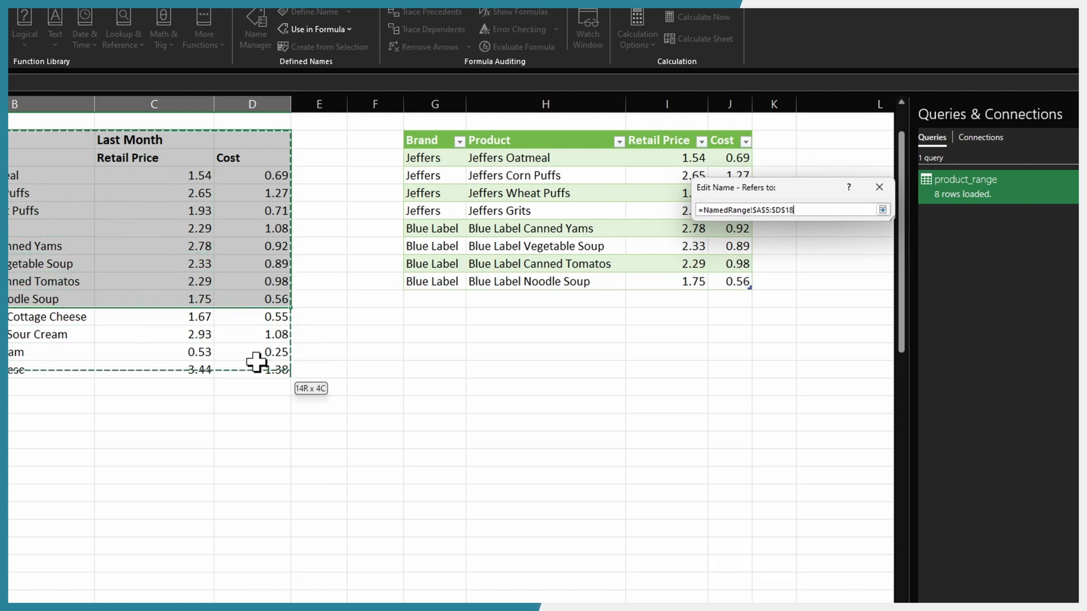
{"action": "left_click", "coordinate": [808, 320]}
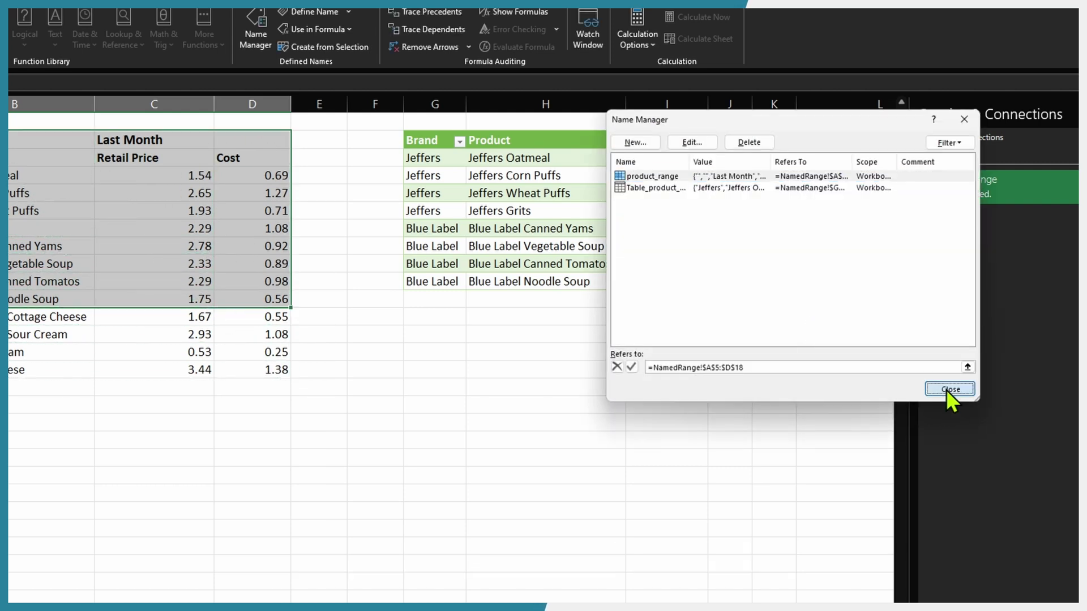
{"action": "left_click", "coordinate": [946, 390]}
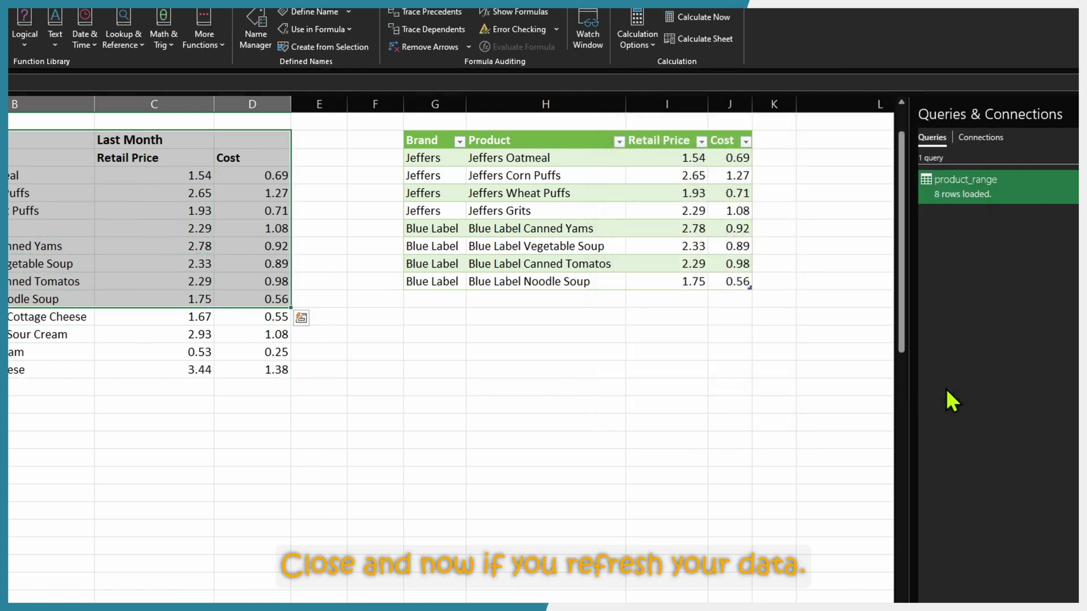
{"action": "right_click", "coordinate": [483, 182]}
{"action": "left_click", "coordinate": [569, 335]}
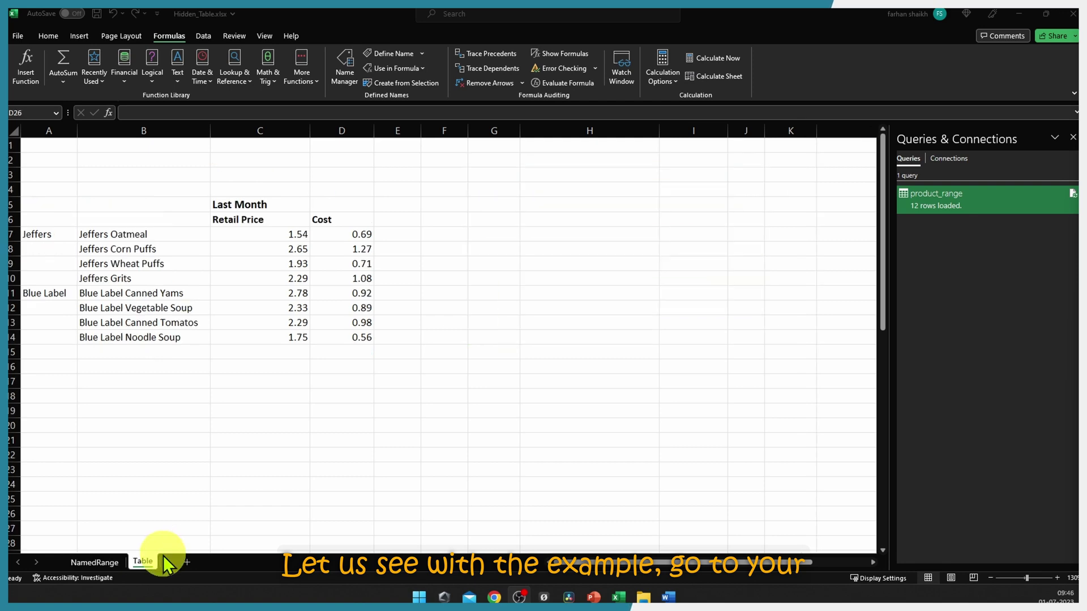
Step: On the Table sheet, convert the product data to a table without a header row using Ctrl+T
{"action": "left_click", "coordinate": [143, 562]}
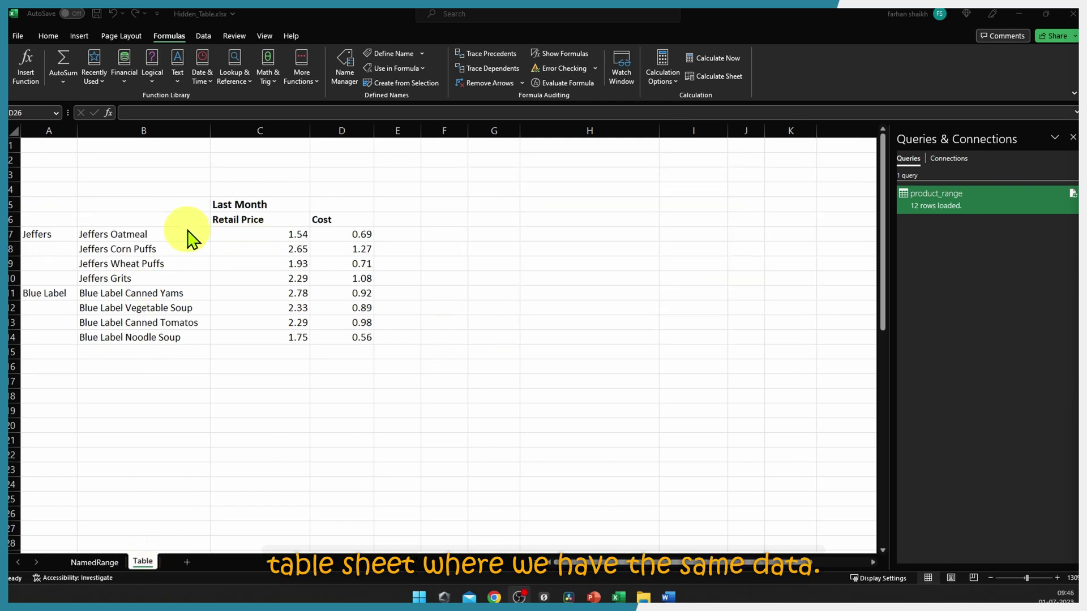
{"action": "left_click", "coordinate": [175, 264]}
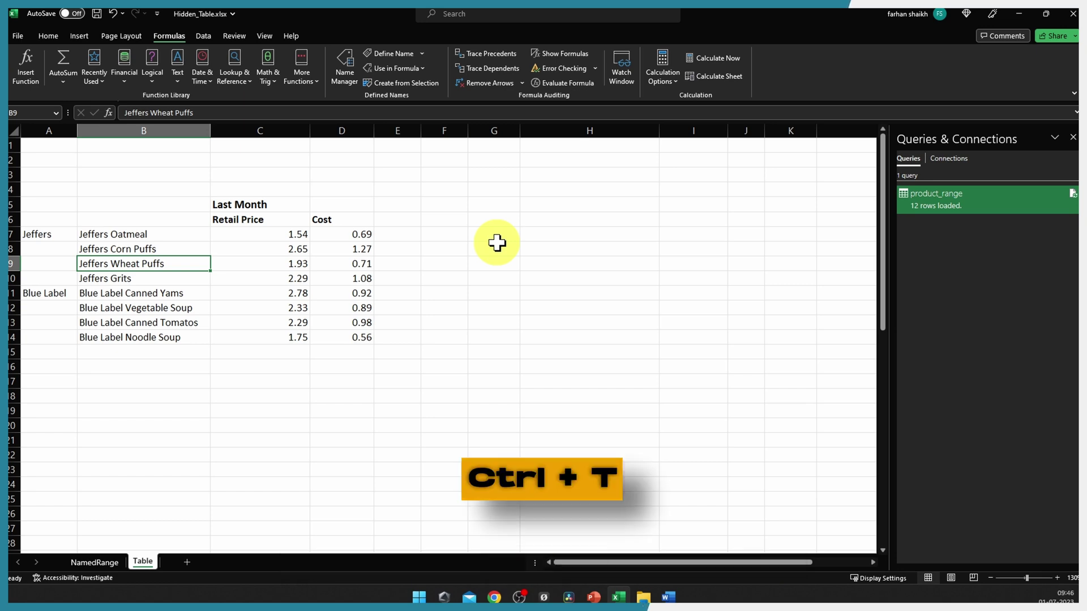
{"action": "key", "text": "ctrl+t"}
{"action": "left_click_drag", "start_coordinate": [790, 247], "coordinate": [520, 224]}
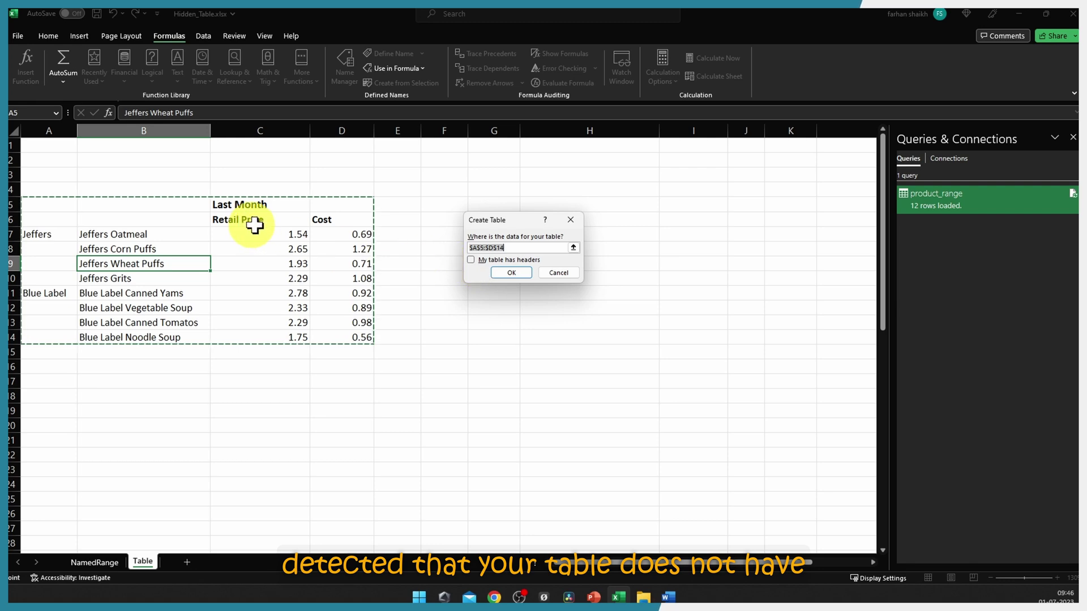
{"action": "left_click", "coordinate": [511, 273]}
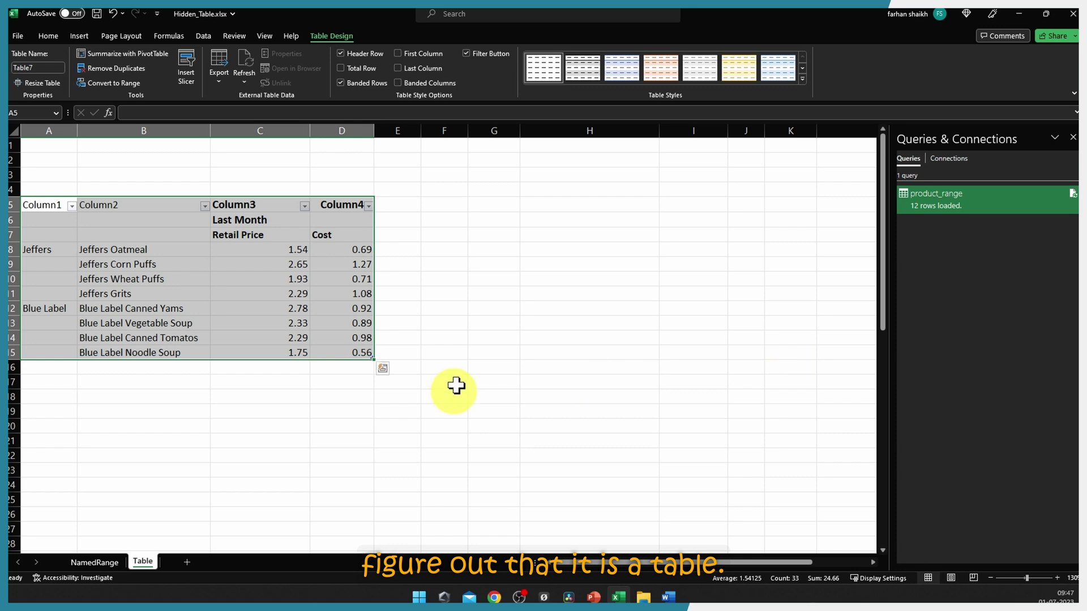
Step: Turn off Table7's header row and clear its table style, leaving the product data as plain cells
{"action": "left_click", "coordinate": [494, 323]}
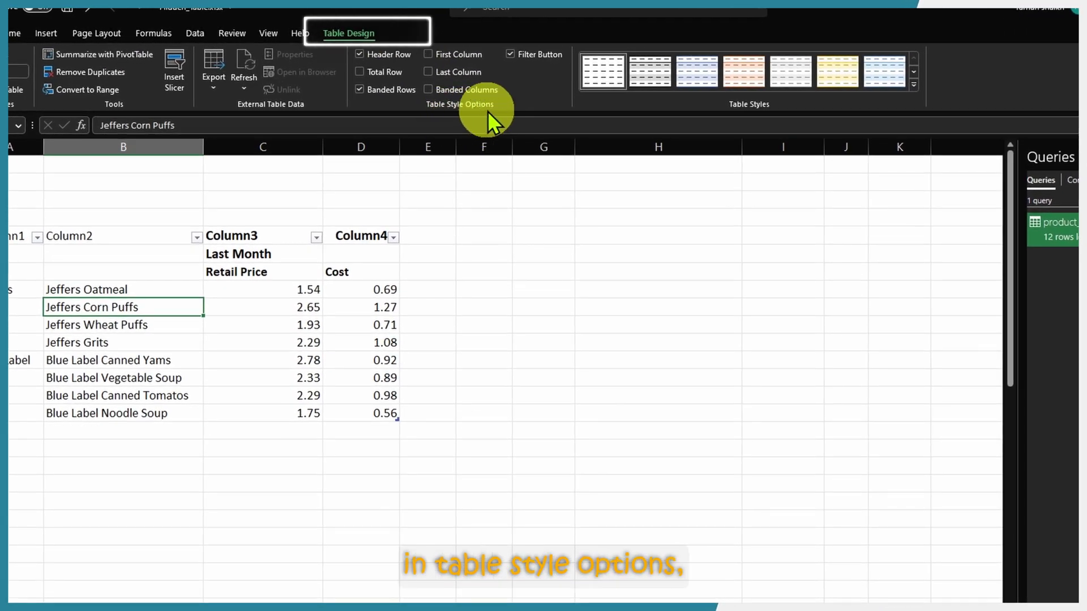
{"action": "left_click", "coordinate": [361, 56]}
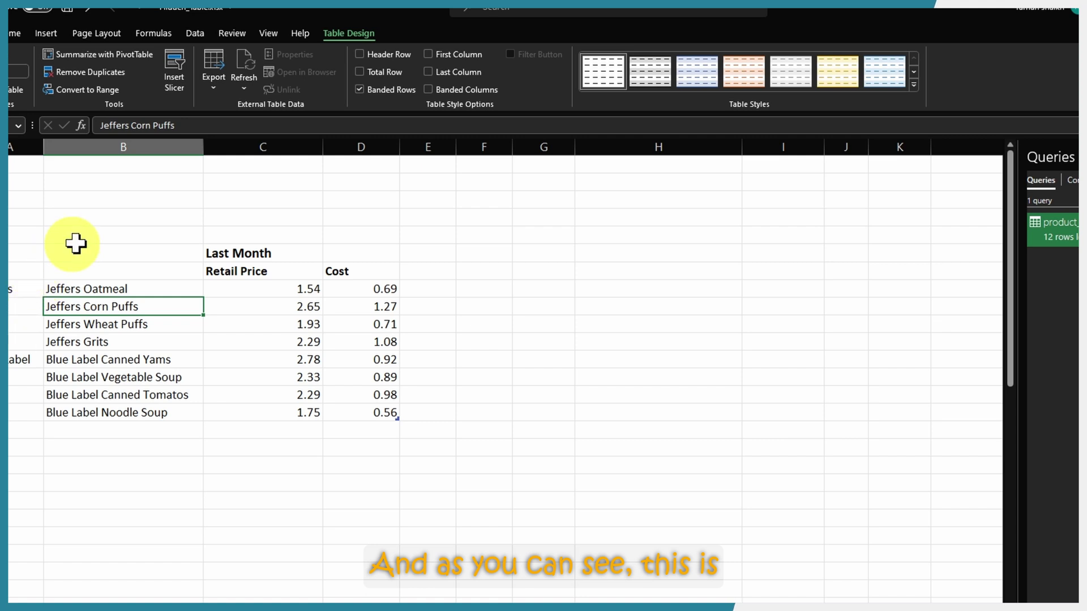
{"action": "left_click", "coordinate": [914, 84]}
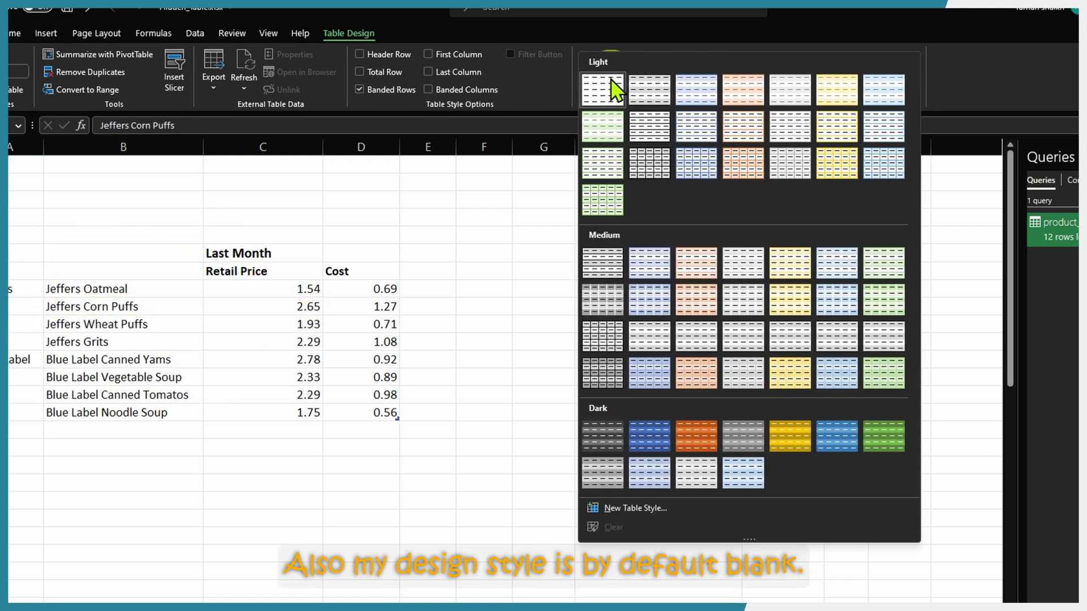
{"action": "left_click", "coordinate": [667, 288]}
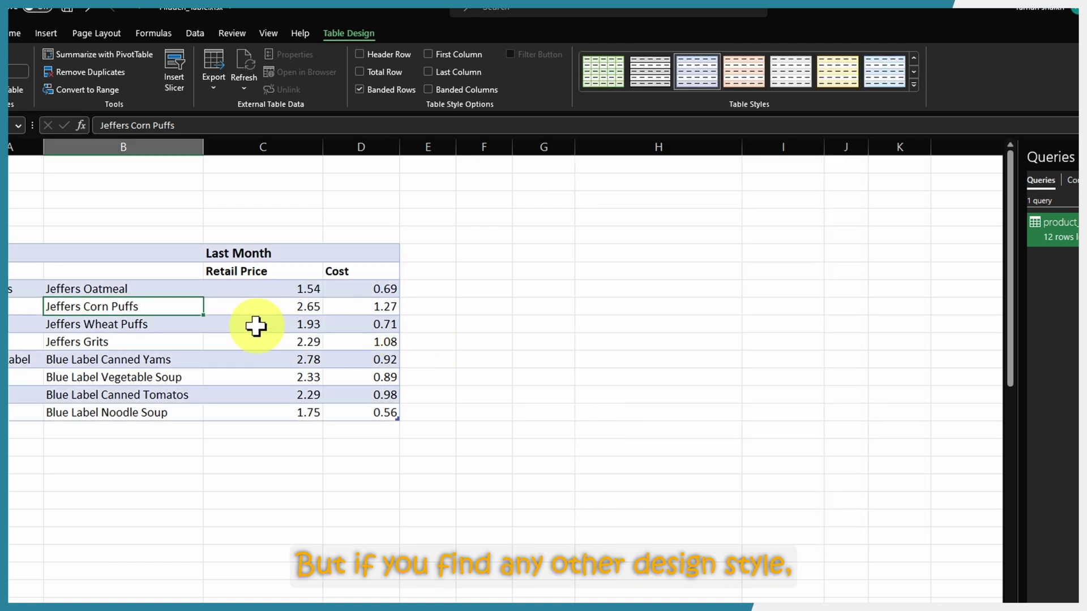
{"action": "left_click", "coordinate": [914, 83]}
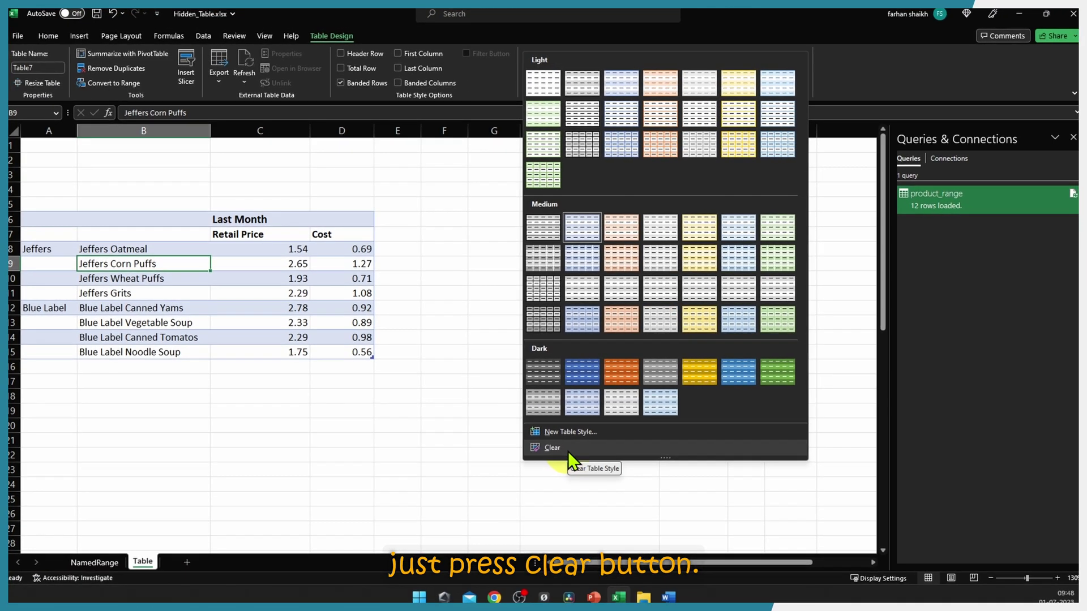
{"action": "left_click", "coordinate": [568, 451]}
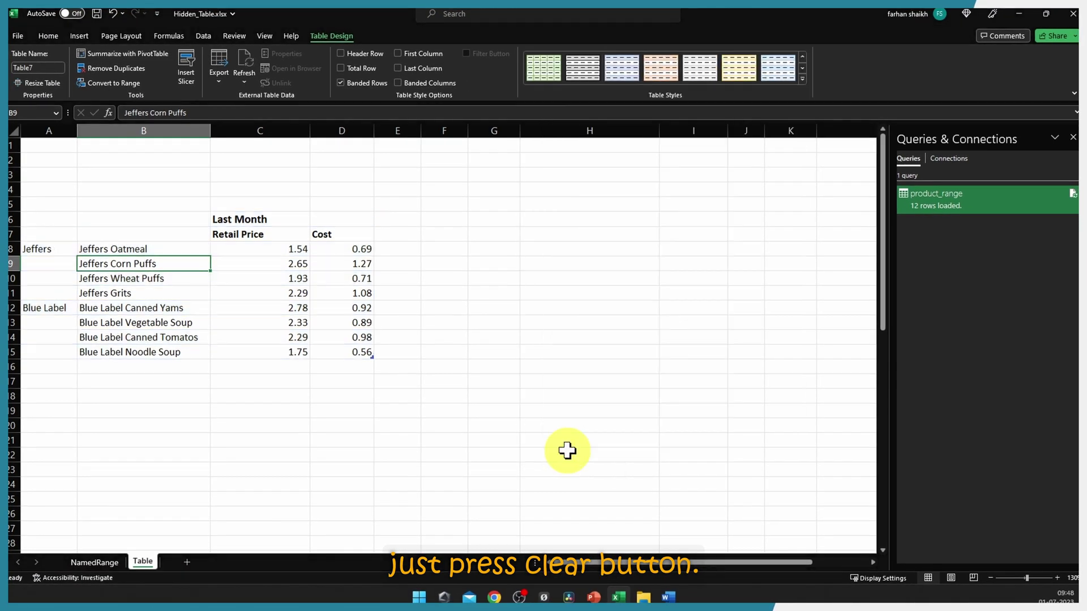
{"action": "key", "text": "Down"}
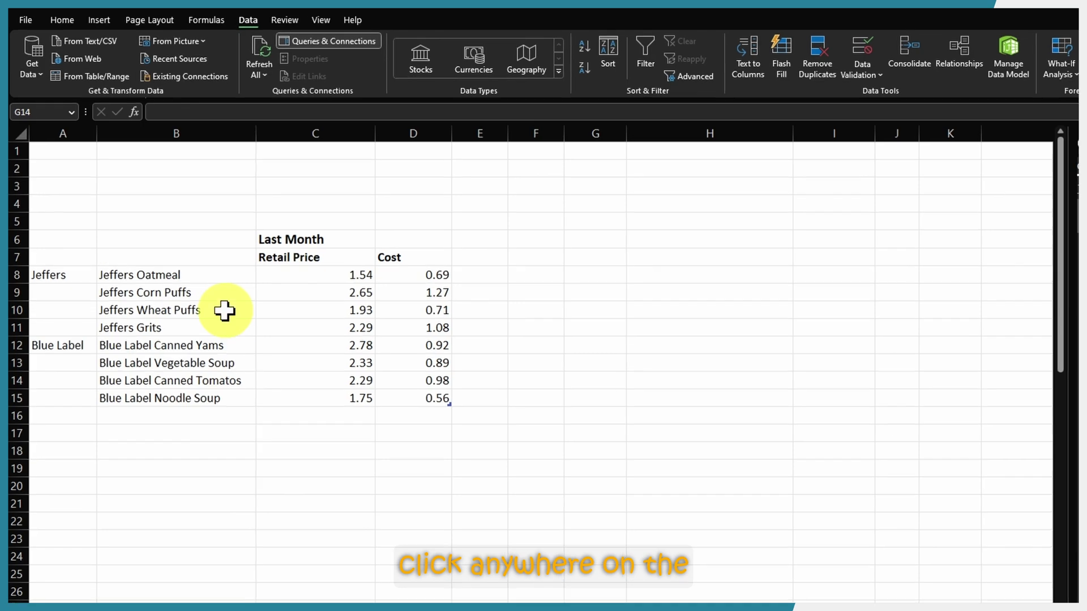
Step: Load the product table into Power Query and delete the Changed Type and Promoted Headers steps
{"action": "left_click", "coordinate": [225, 311]}
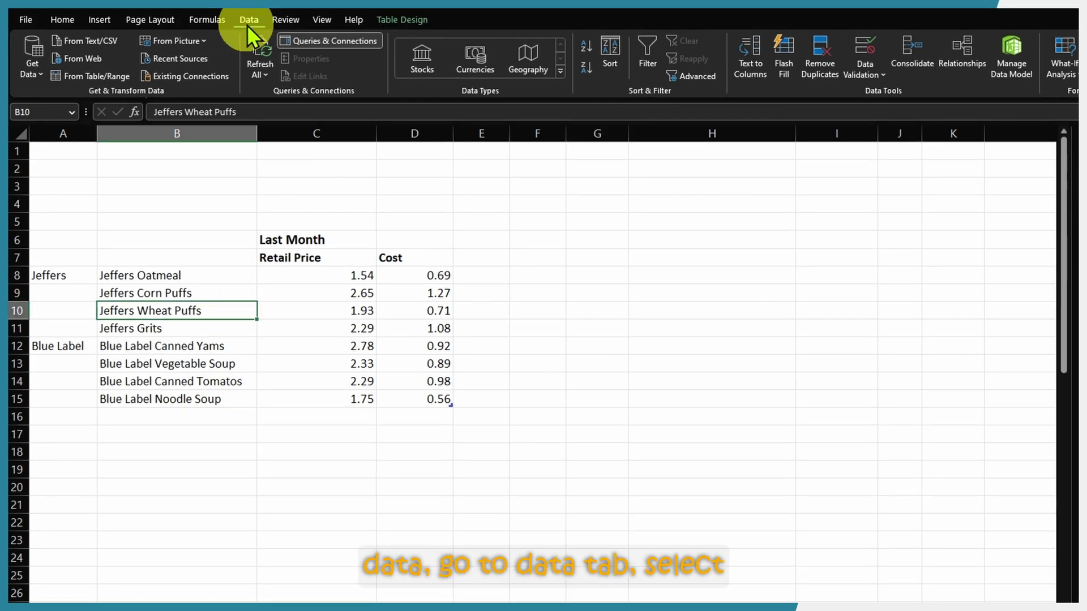
{"action": "left_click", "coordinate": [94, 77]}
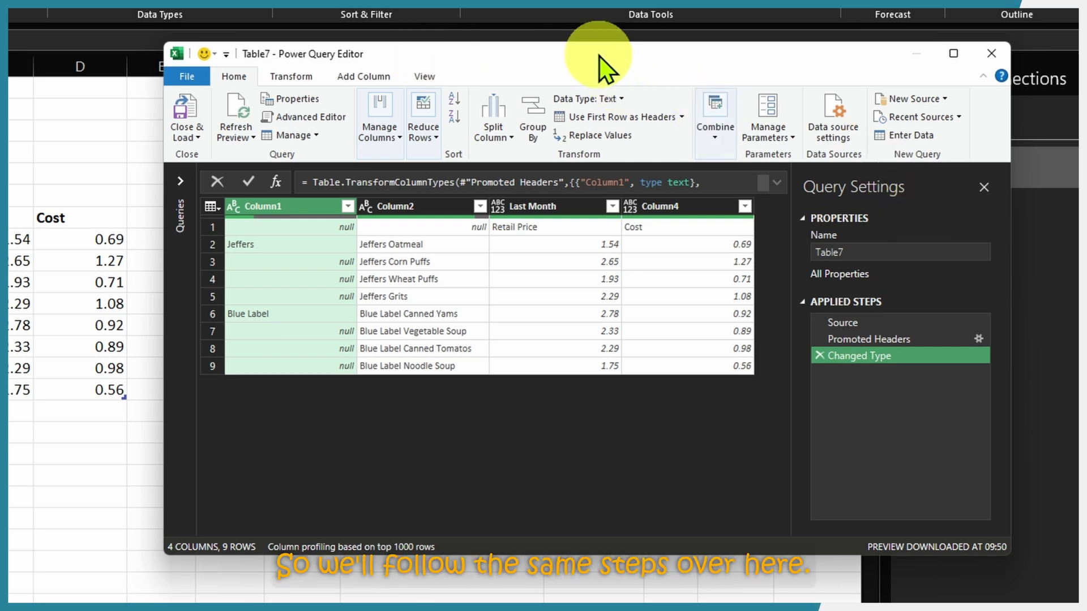
{"action": "left_click", "coordinate": [820, 356]}
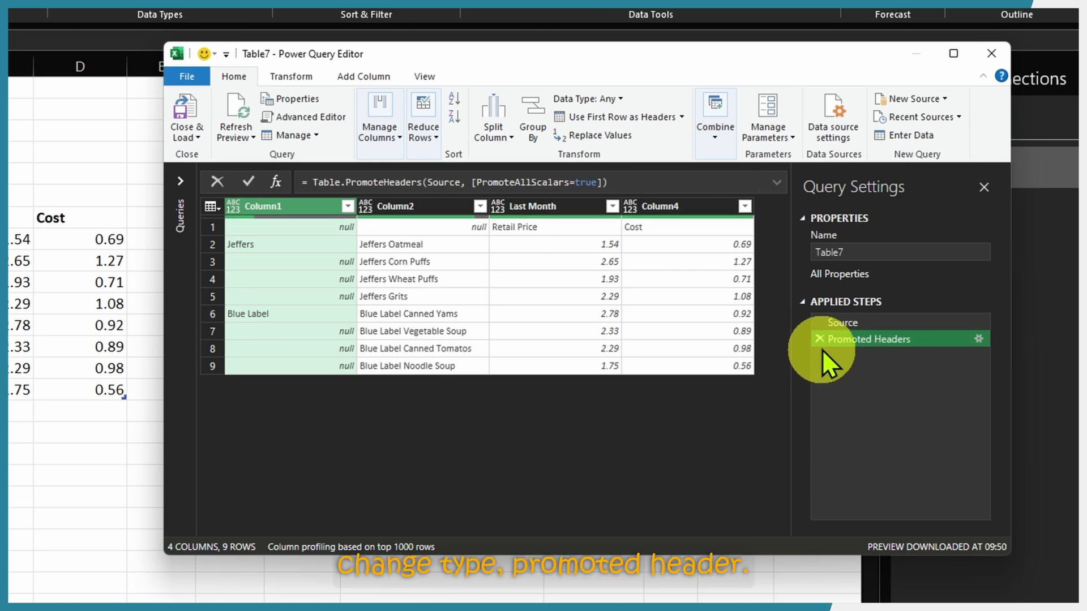
{"action": "left_click", "coordinate": [822, 339]}
Step: Remove the top 1 row from the query to drop the blank first row
{"action": "left_click", "coordinate": [536, 227]}
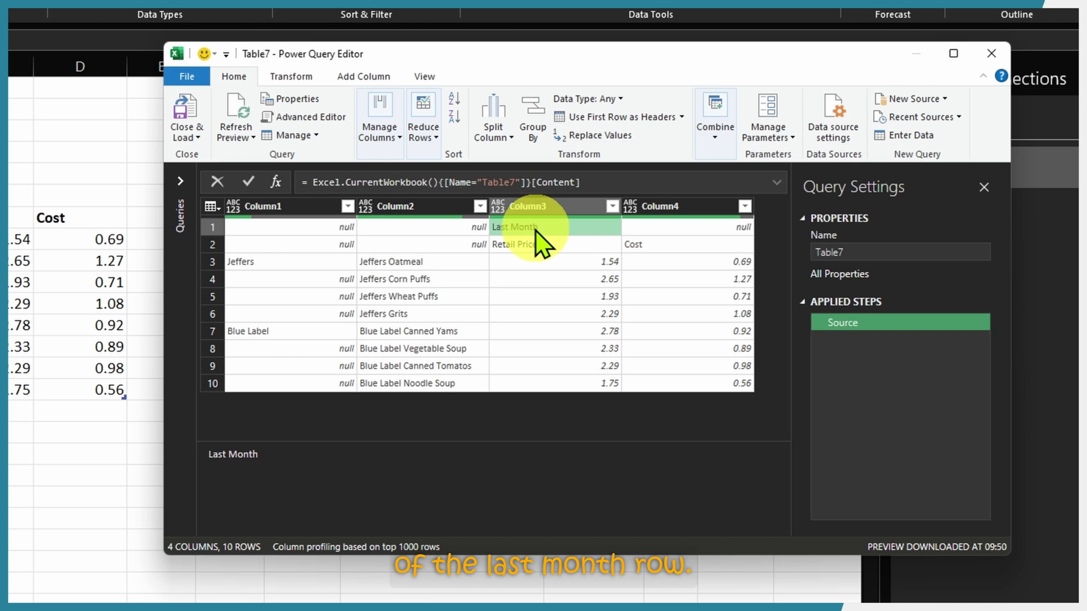
{"action": "left_click", "coordinate": [212, 207]}
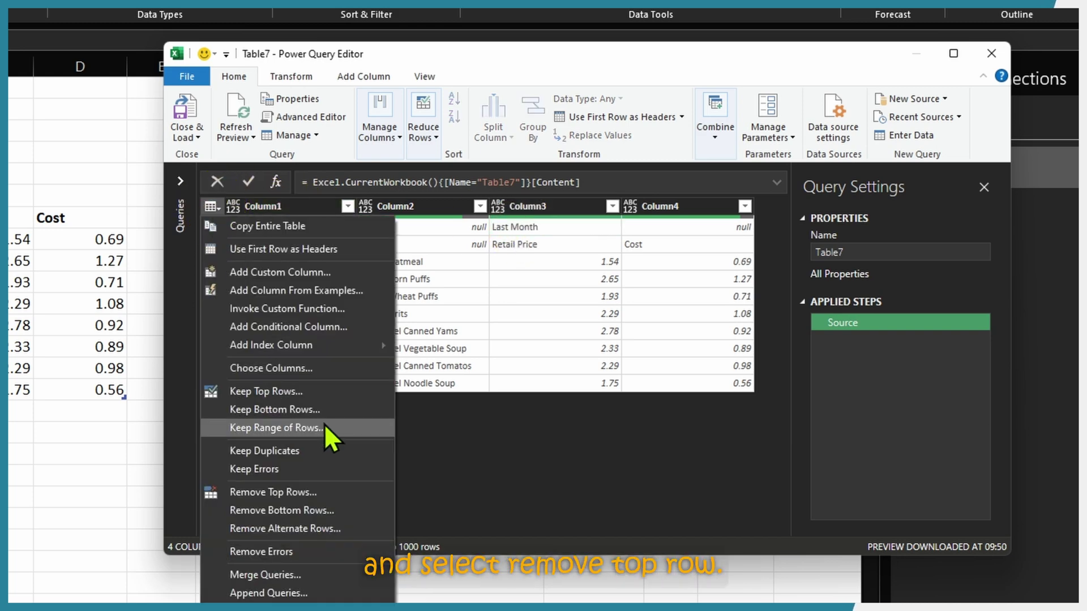
{"action": "left_click", "coordinate": [339, 493]}
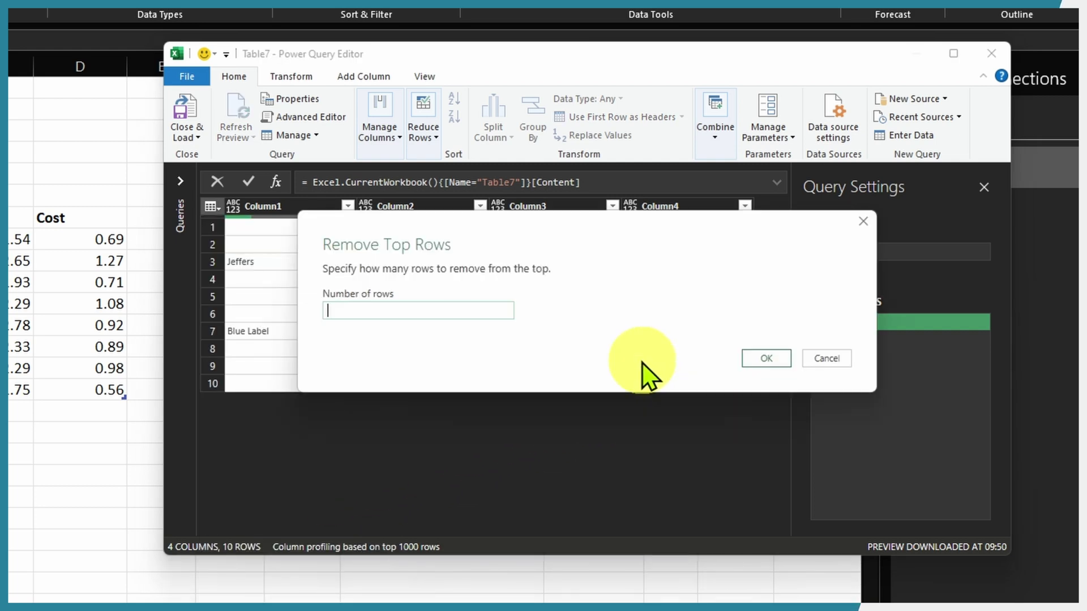
{"action": "type", "text": "1"}
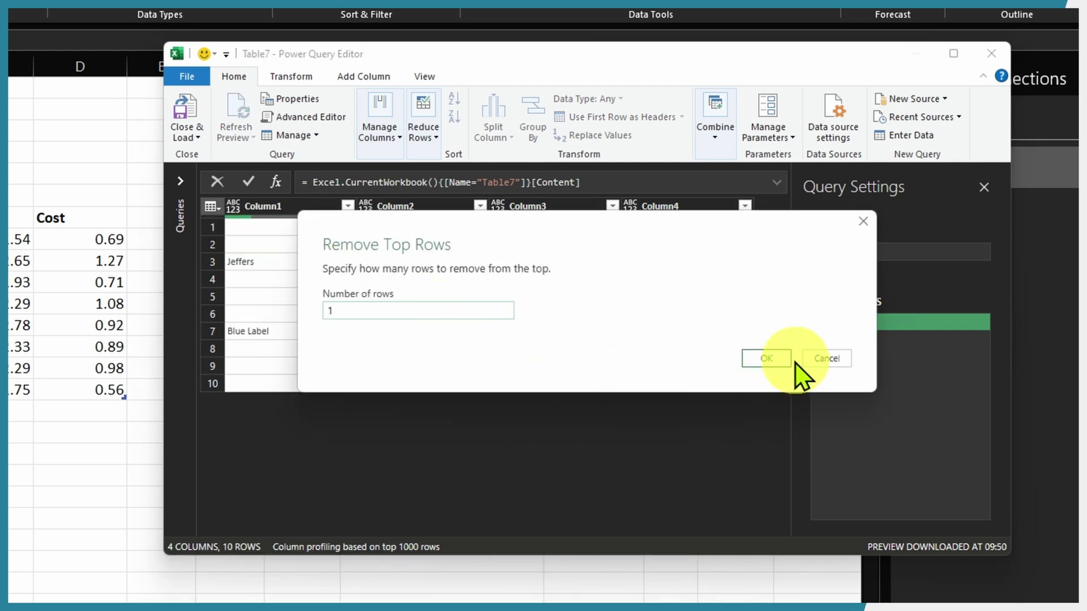
{"action": "left_click", "coordinate": [767, 358]}
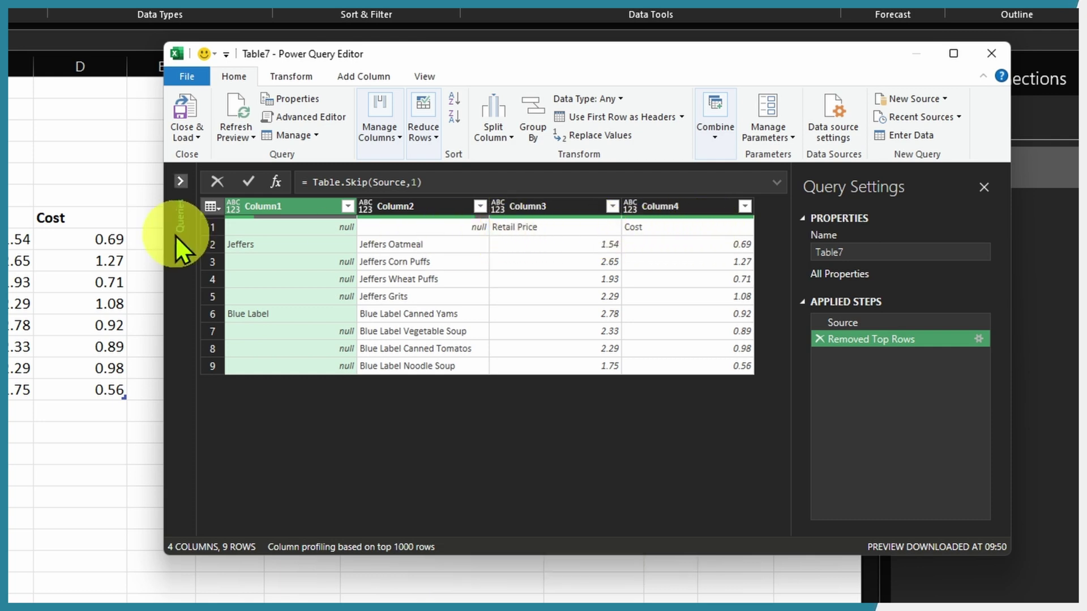
Step: Use the first row as headers and rename Column1 to Brand and Column2 to Product
{"action": "left_click", "coordinate": [210, 206]}
{"action": "left_click", "coordinate": [244, 249]}
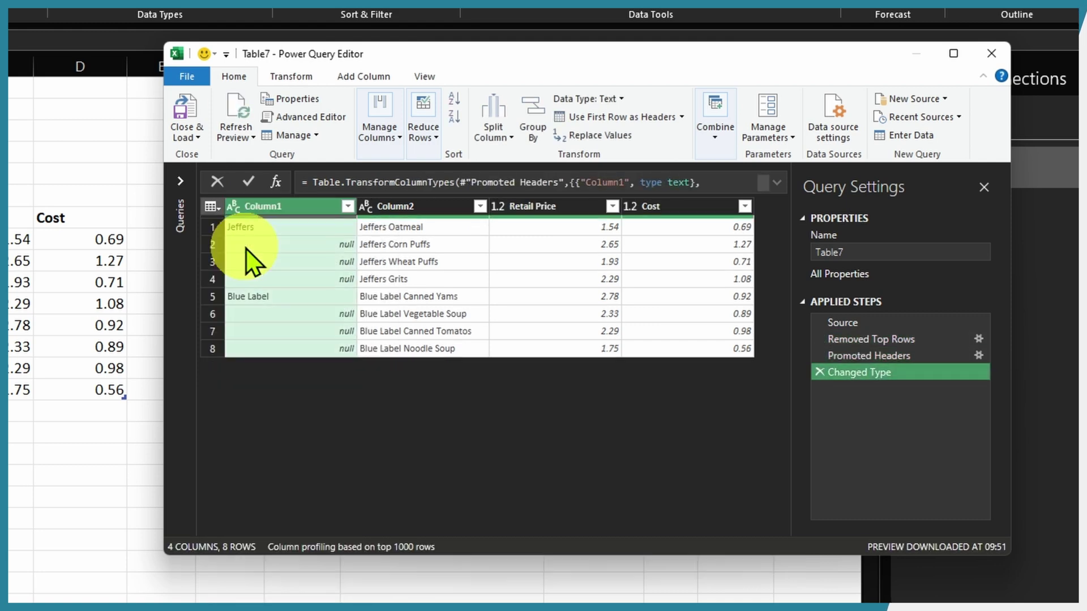
{"action": "double_click", "coordinate": [277, 206]}
{"action": "type", "text": "Bra"}
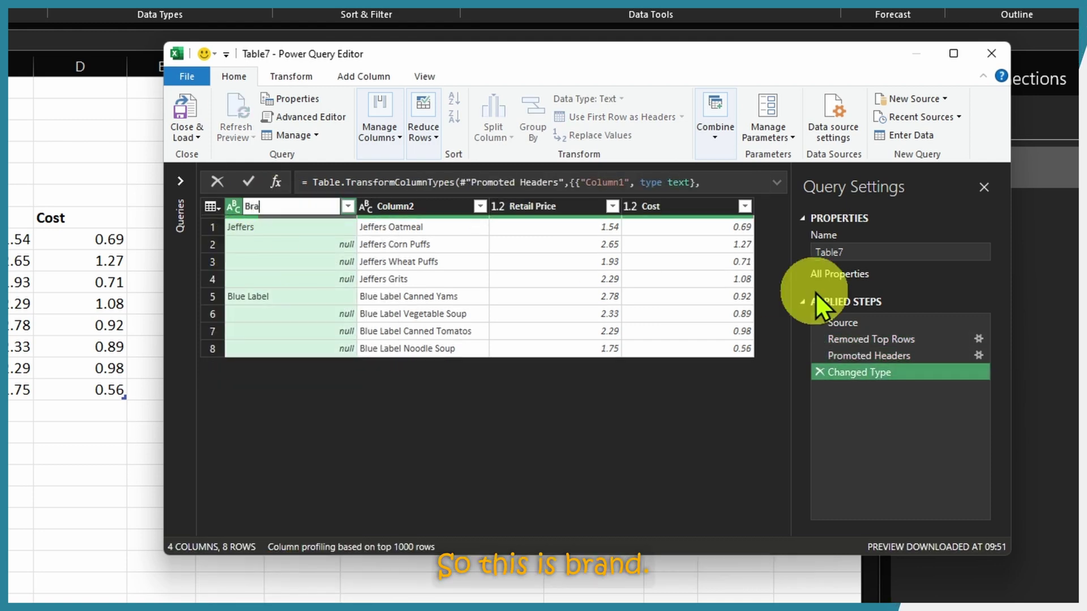
{"action": "type", "text": "nd"}
{"action": "key", "text": "Return"}
{"action": "double_click", "coordinate": [391, 207]}
{"action": "type", "text": "Product"}
{"action": "key", "text": "Return"}
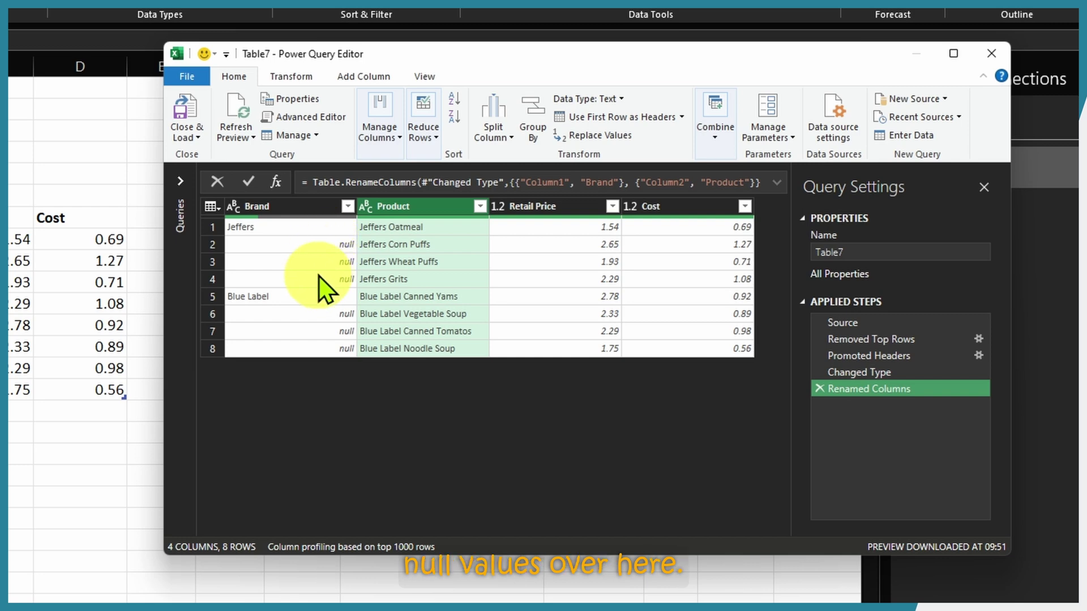
Step: Fill the Brand column down to replace its null cells
{"action": "left_click", "coordinate": [299, 206]}
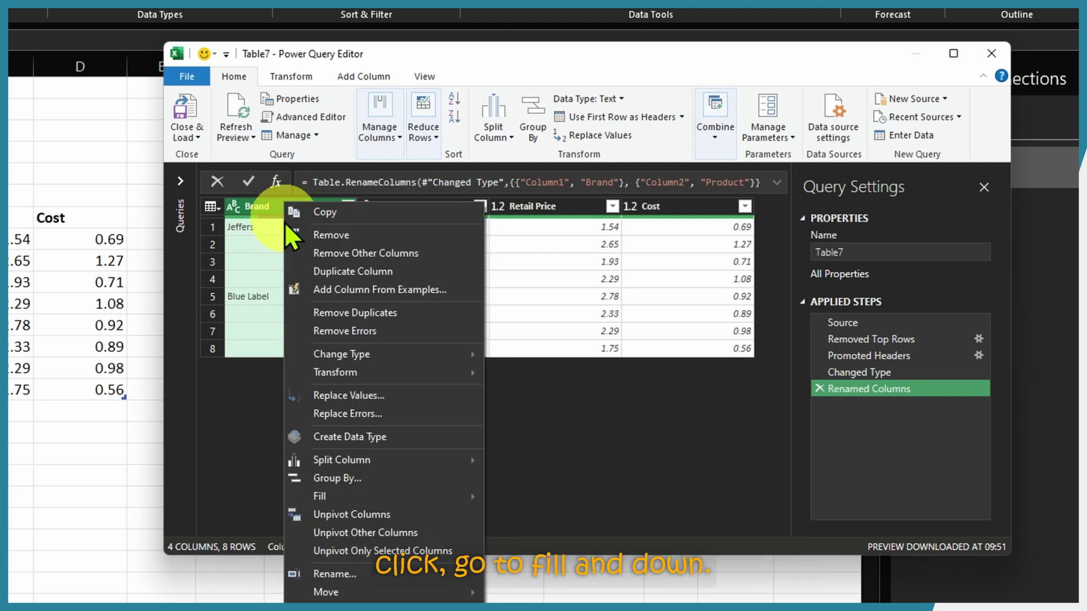
{"action": "mouse_move", "coordinate": [380, 498]}
{"action": "left_click", "coordinate": [526, 496]}
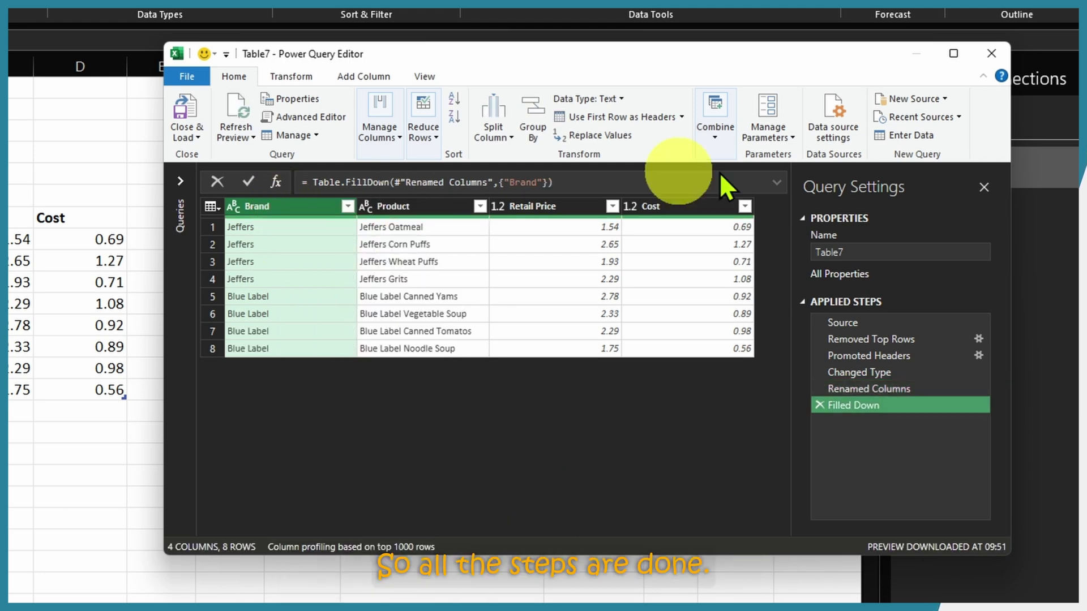
{"action": "left_click", "coordinate": [196, 136]}
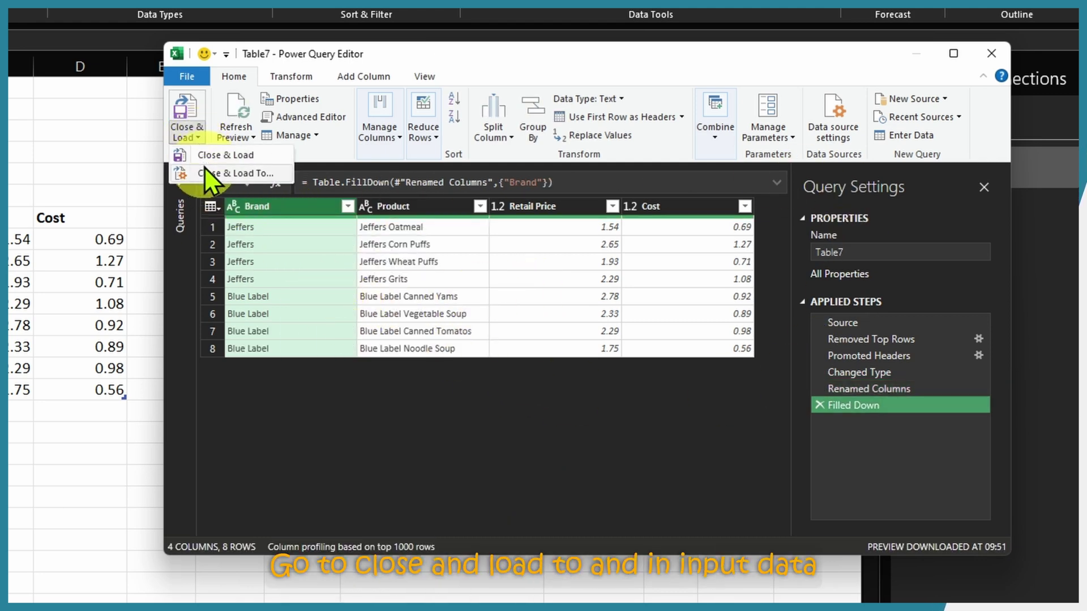
Step: Close & Load Table7 as a table on the existing Table sheet starting at cell G6
{"action": "left_click", "coordinate": [205, 171]}
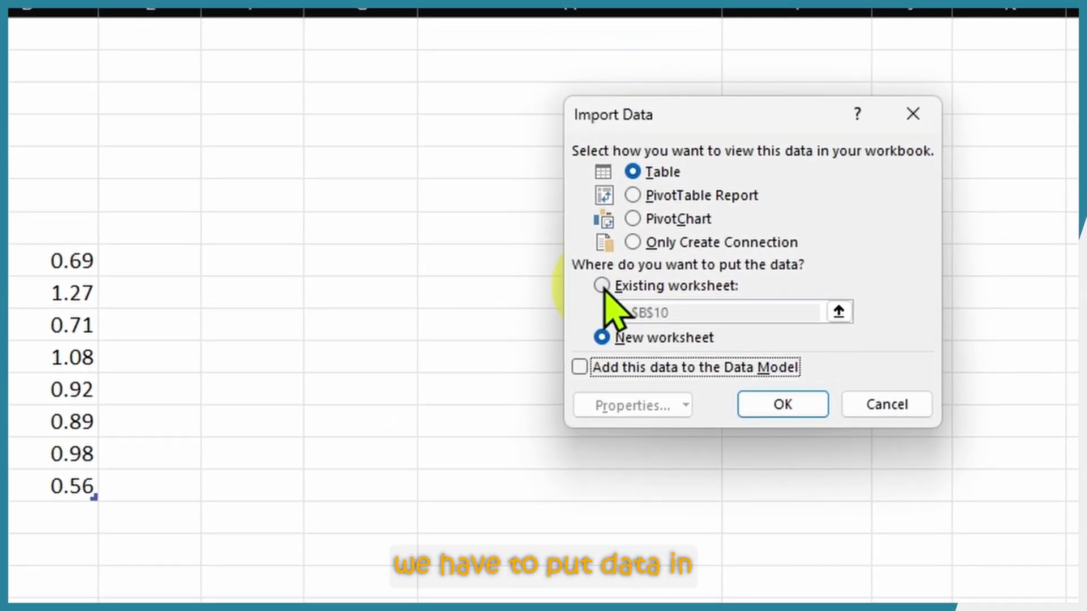
{"action": "left_click", "coordinate": [602, 286]}
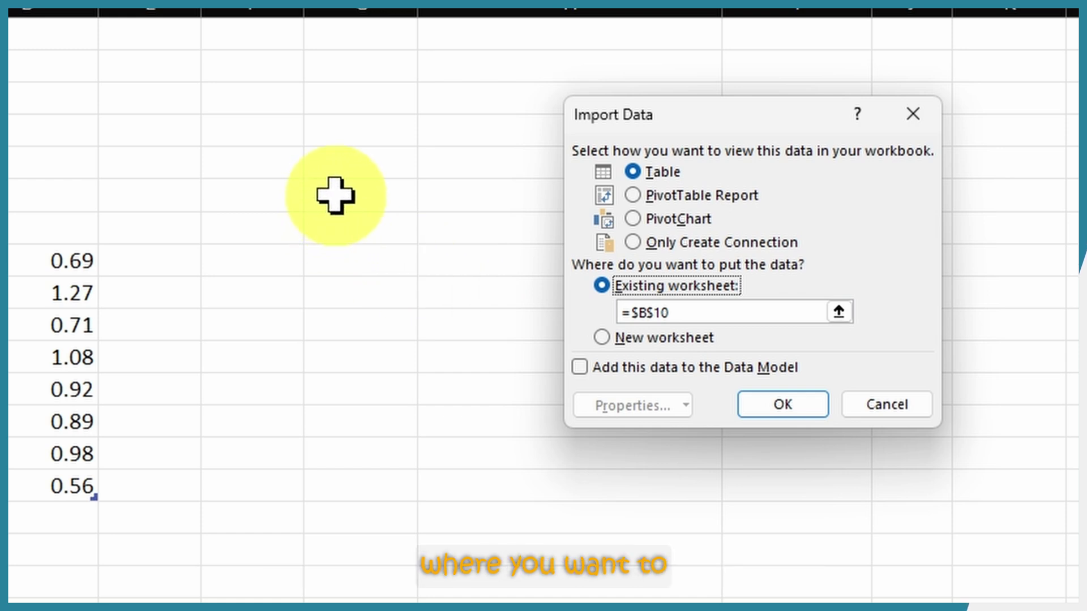
{"action": "left_click", "coordinate": [369, 198]}
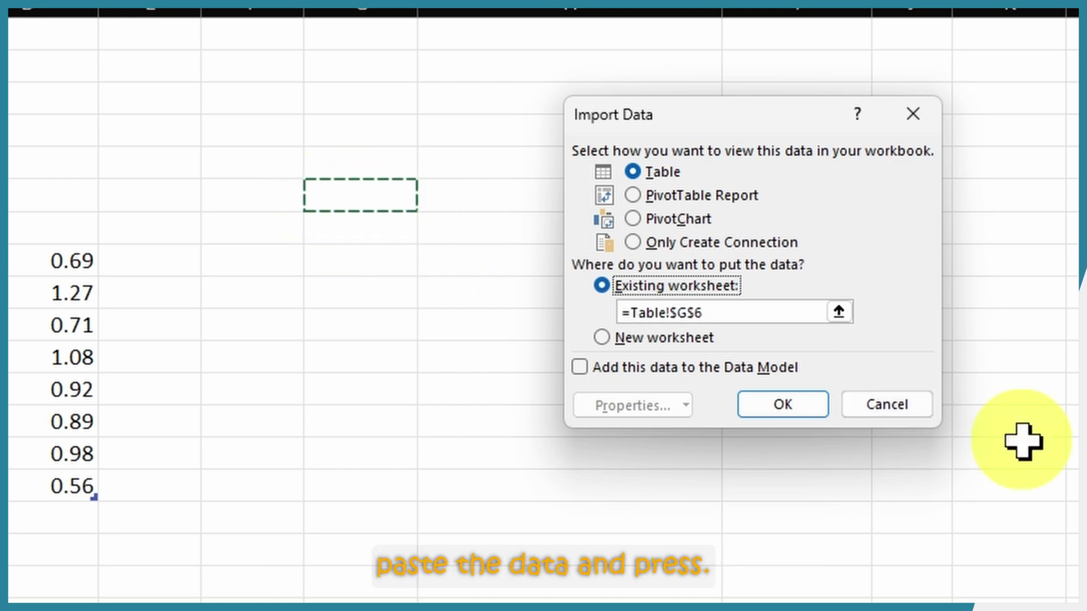
{"action": "left_click", "coordinate": [764, 403]}
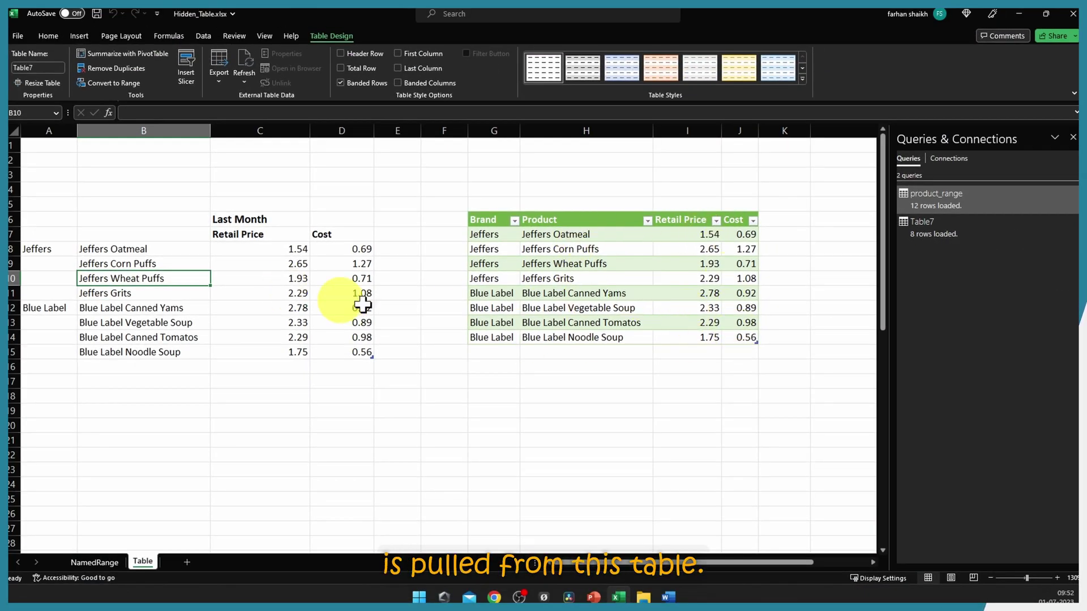
Step: Paste the Club rows from A44:D47 at A16, then refresh the output table to 12 rows
{"action": "scroll", "coordinate": [626, 299], "scroll_direction": "down", "scroll_amount": 3}
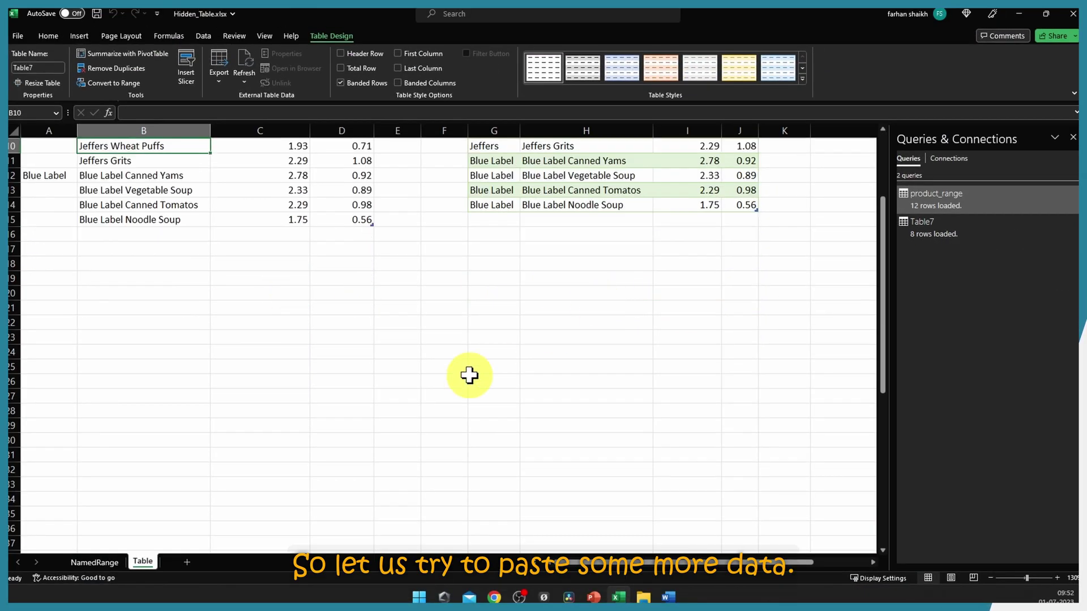
{"action": "scroll", "coordinate": [468, 374], "scroll_direction": "down", "scroll_amount": 3}
{"action": "scroll", "coordinate": [169, 484], "scroll_direction": "down", "scroll_amount": 2}
{"action": "key", "text": "ctrl+c"}
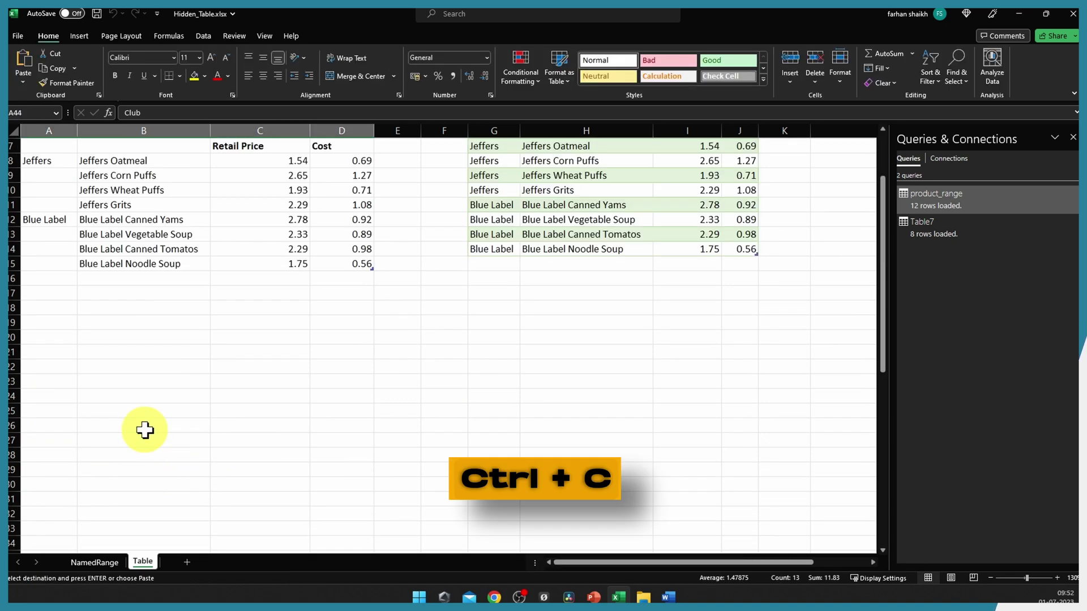
{"action": "left_click", "coordinate": [43, 369]}
{"action": "key", "text": "ctrl+v"}
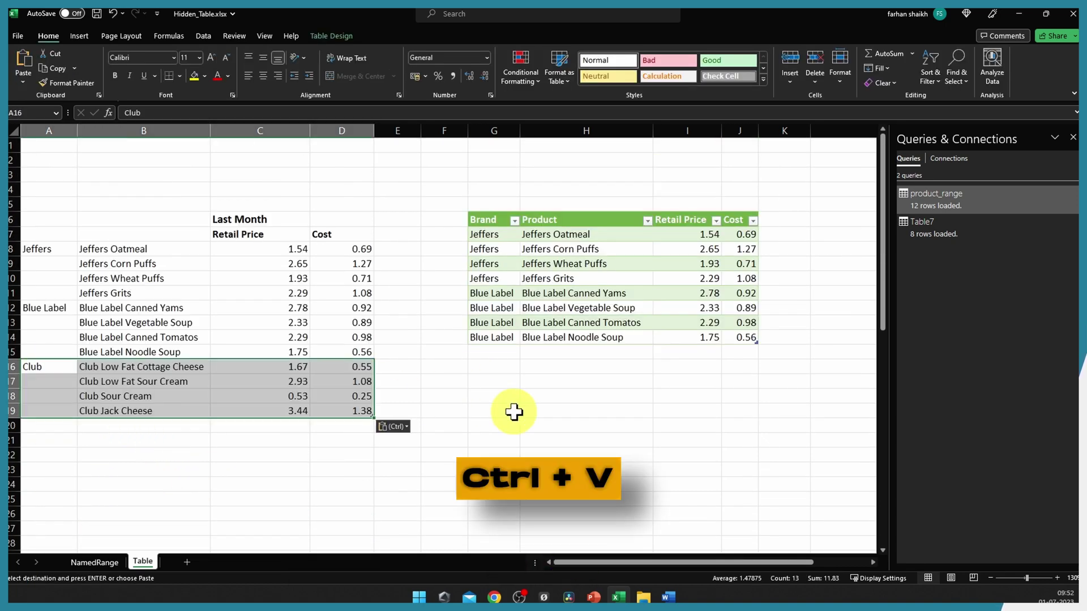
{"action": "right_click", "coordinate": [617, 254]}
{"action": "left_click", "coordinate": [670, 324]}
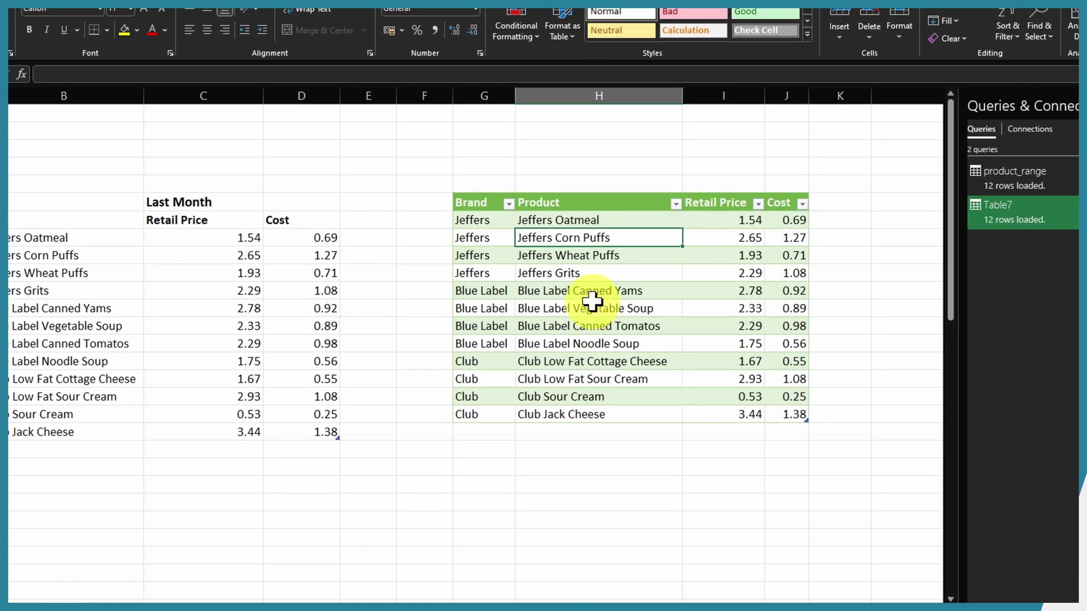
Step: Apply the Light table style with a black header row to the Table7 output table
{"action": "left_click", "coordinate": [588, 307]}
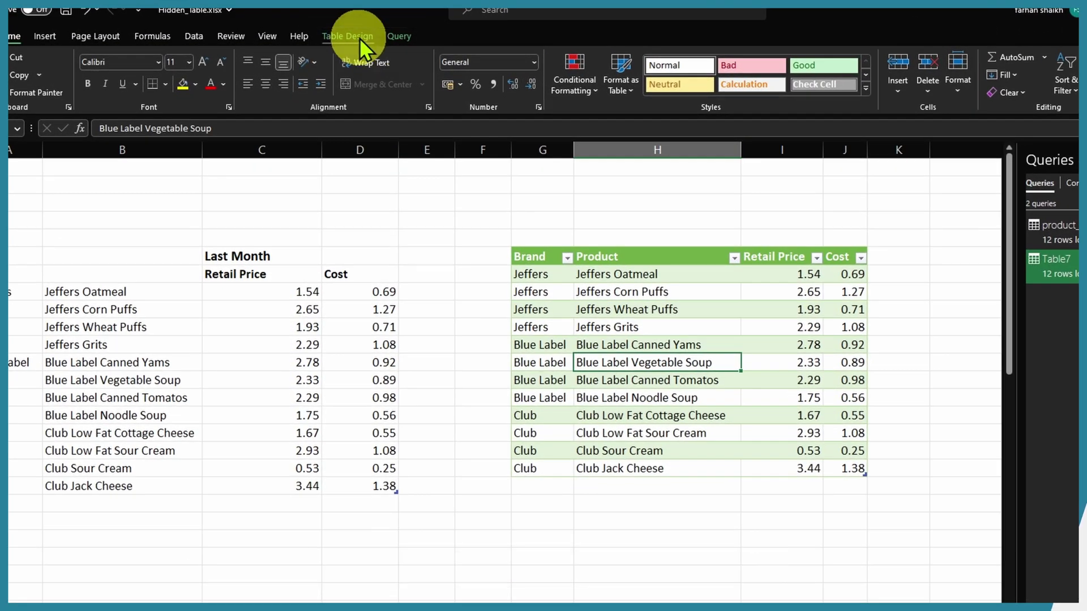
{"action": "left_click", "coordinate": [359, 38]}
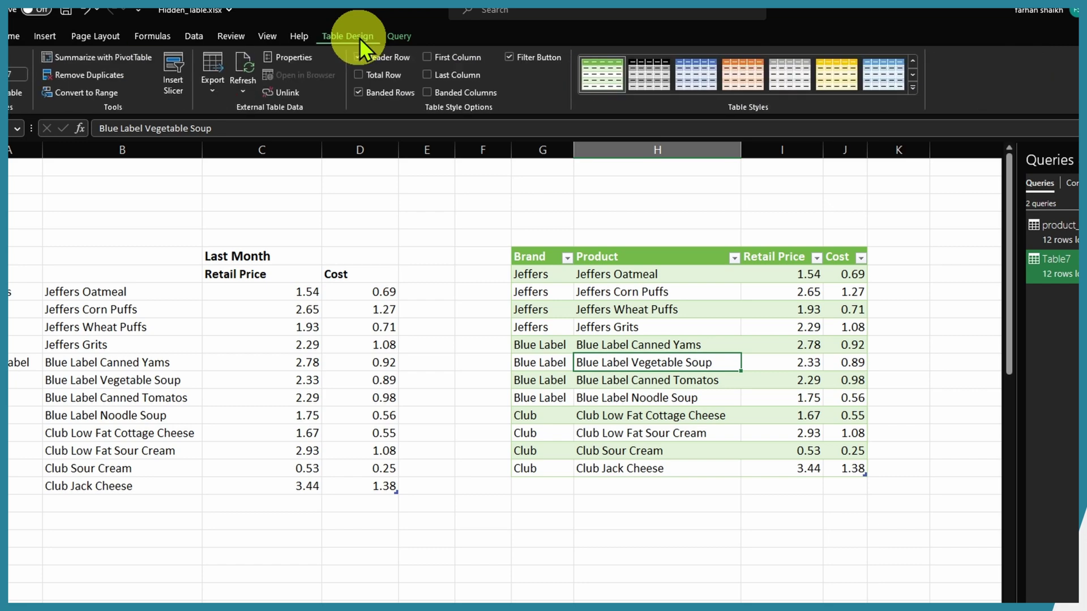
{"action": "left_click", "coordinate": [912, 88]}
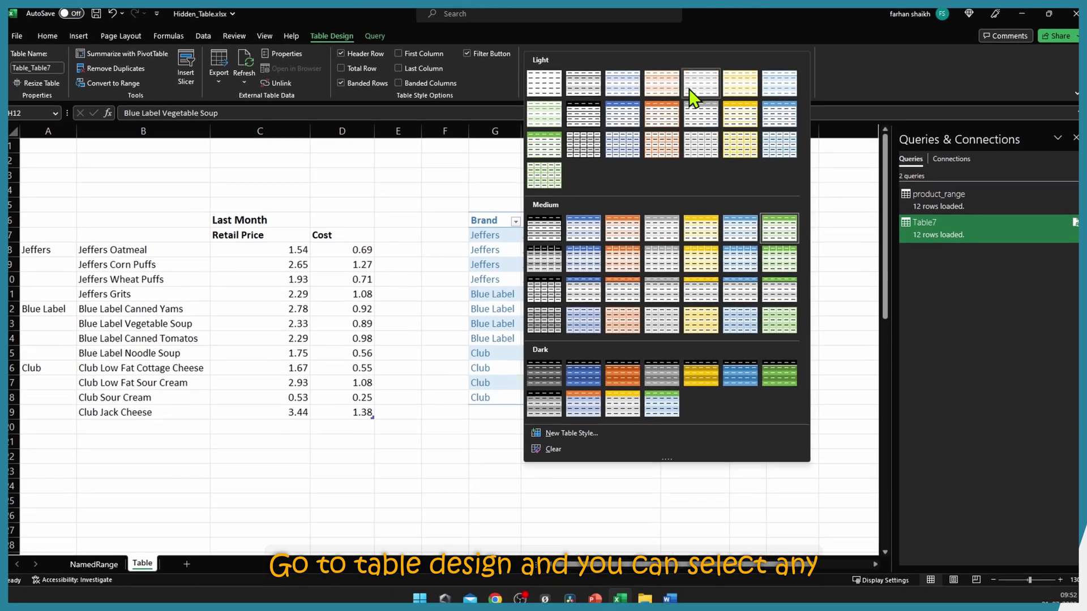
{"action": "left_click", "coordinate": [582, 115]}
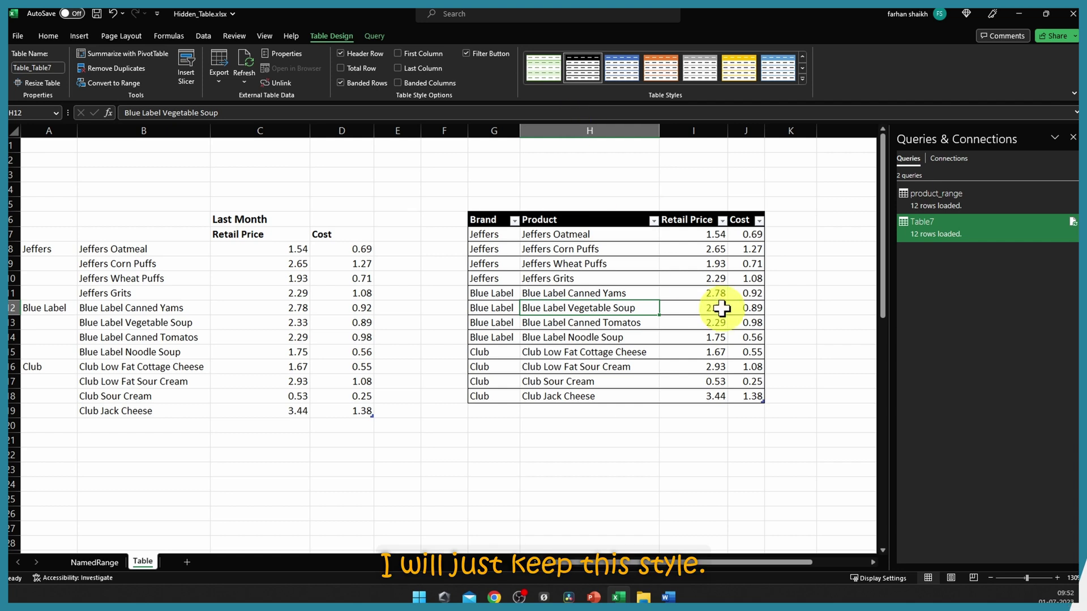